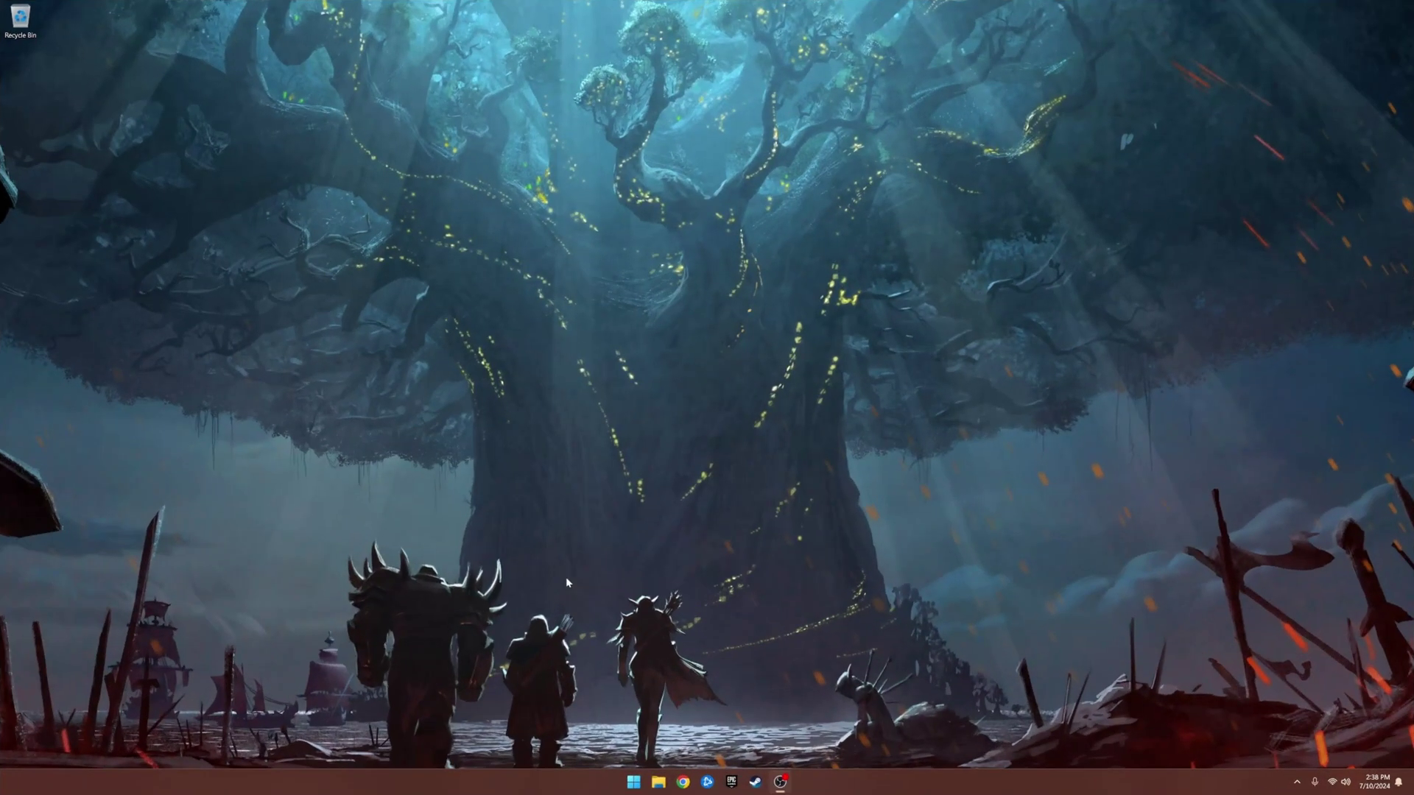
# Search for regedit from the Windows key to launch Registry Editor
pyautogui.press('super')
pyautogui.write('rege')
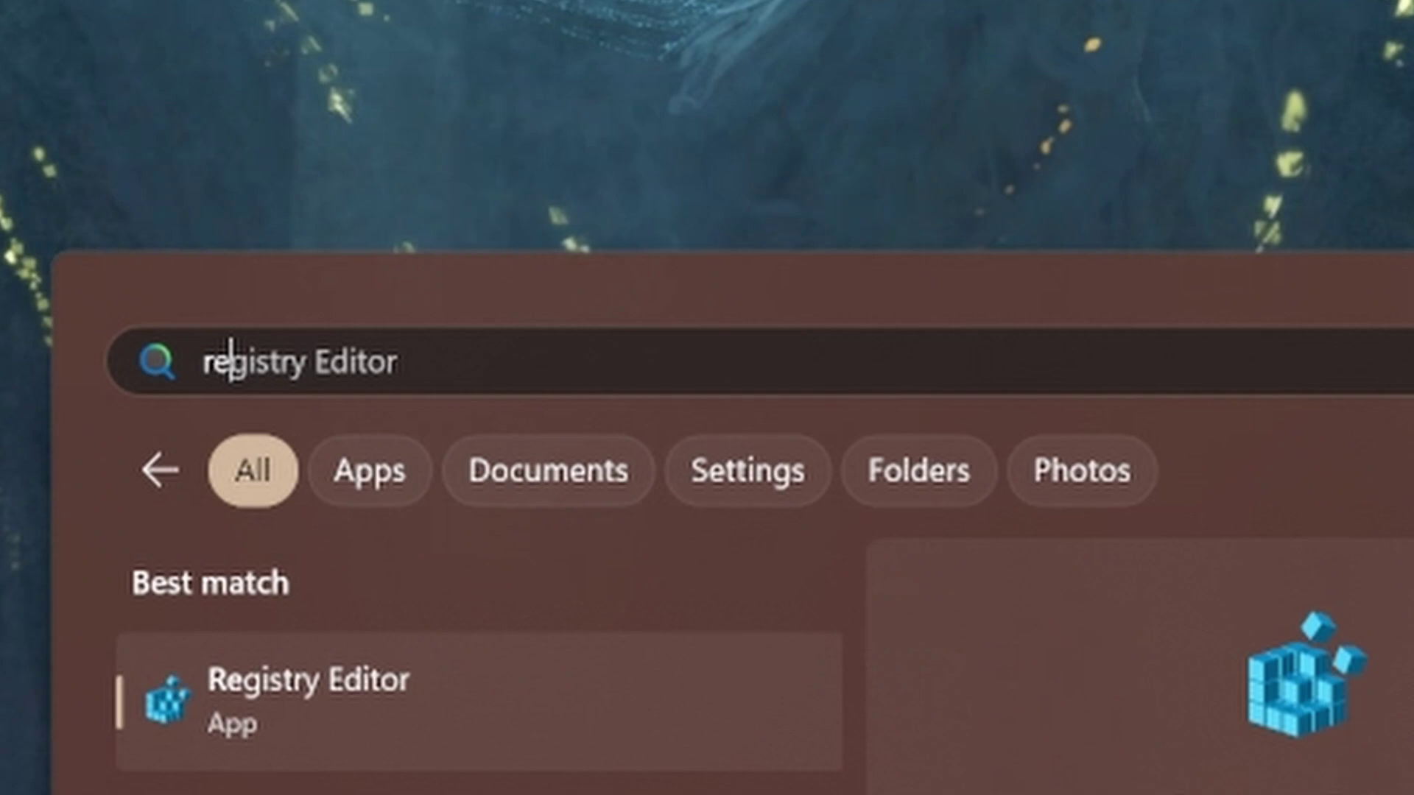
pyautogui.write('dit')
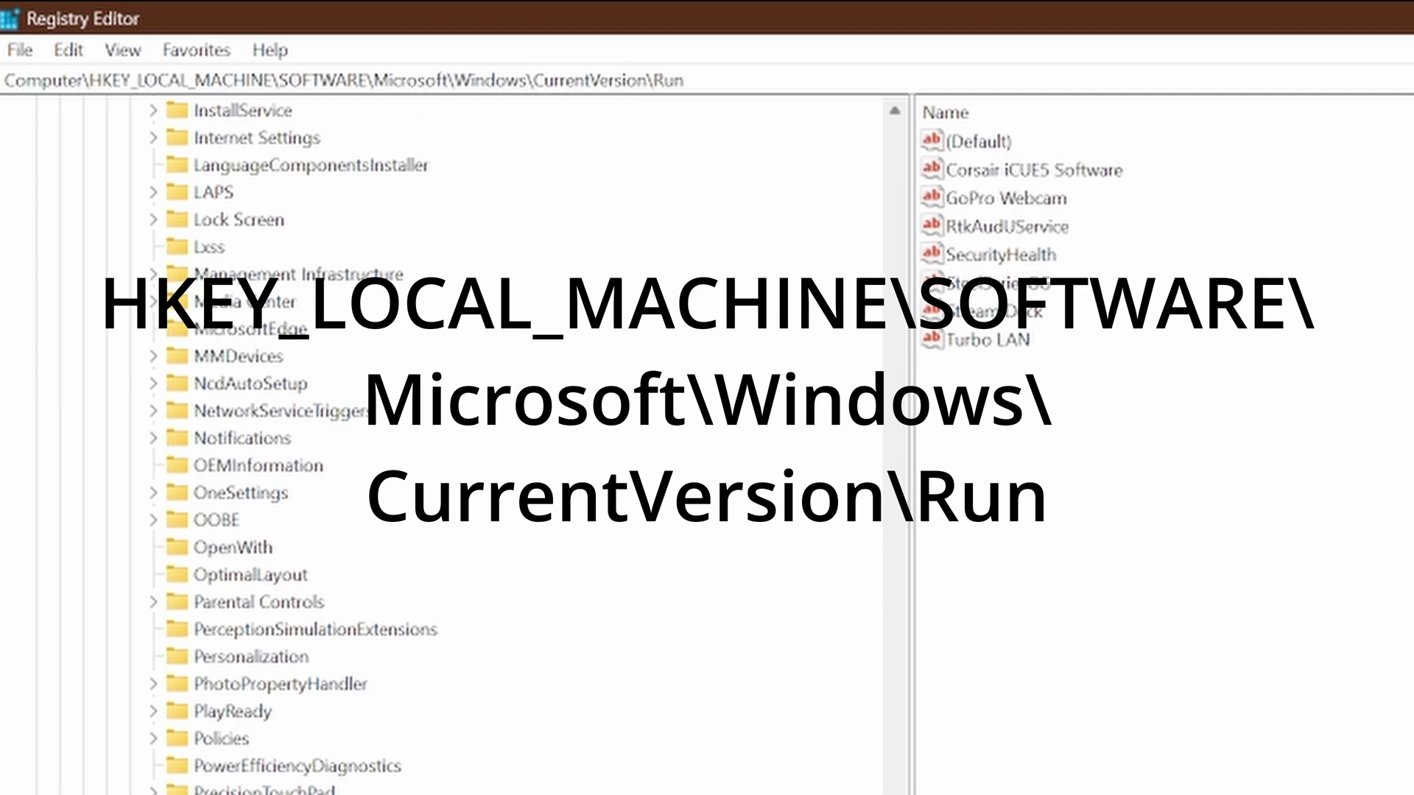
# Expand HKEY_LOCAL_MACHINE and its SOFTWARE key in the registry tree
pyautogui.moveTo(894, 412); pyautogui.dragTo(894, 221)
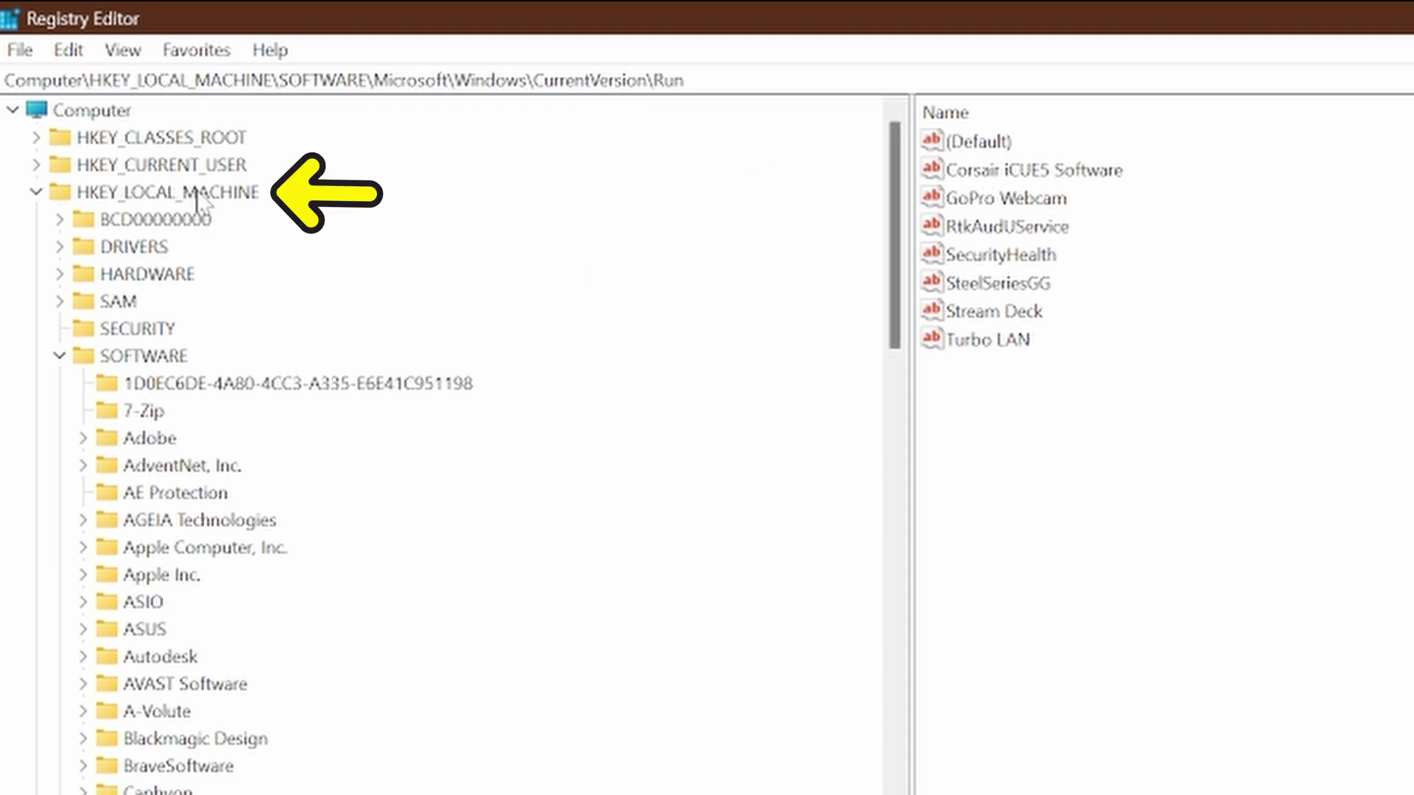
pyautogui.click(37, 194)
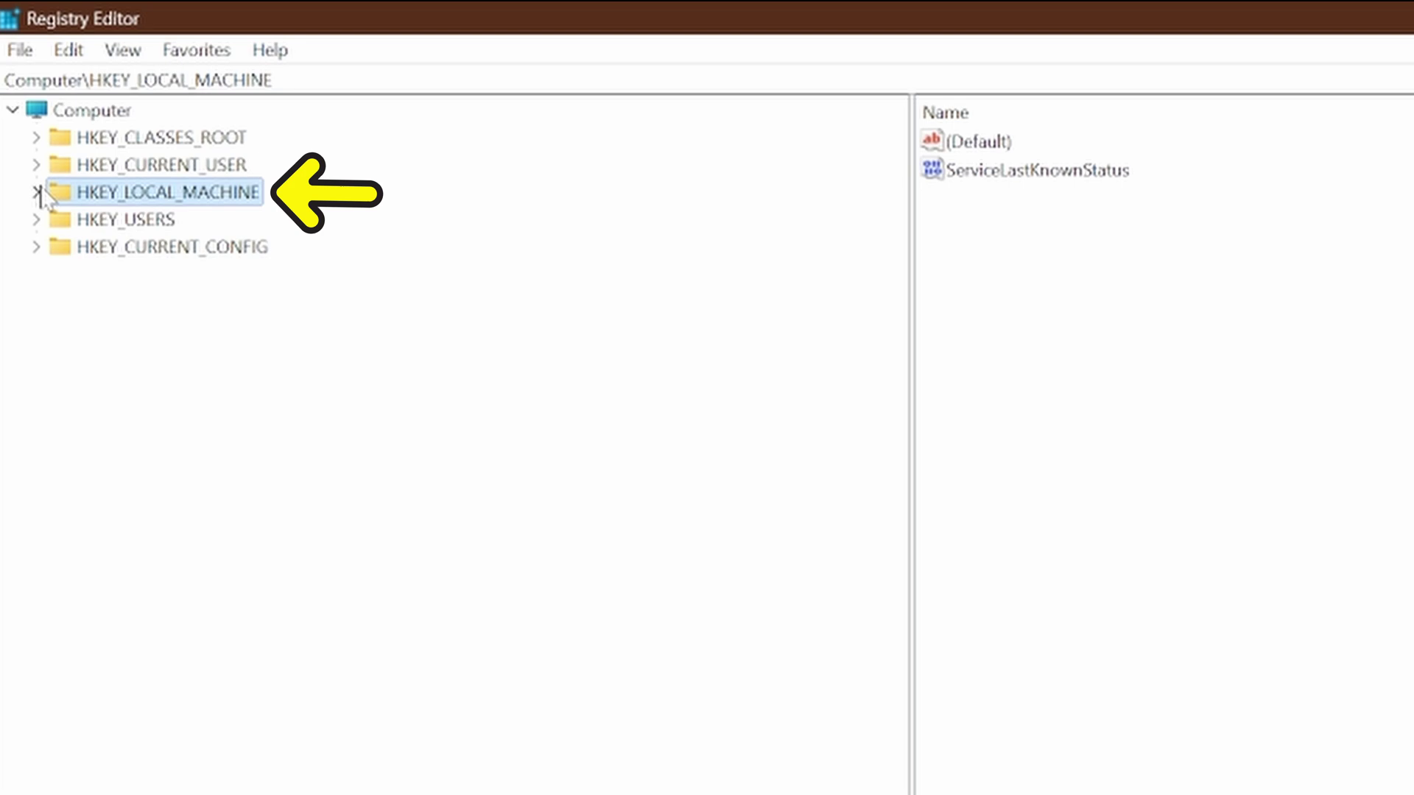
pyautogui.click(37, 193)
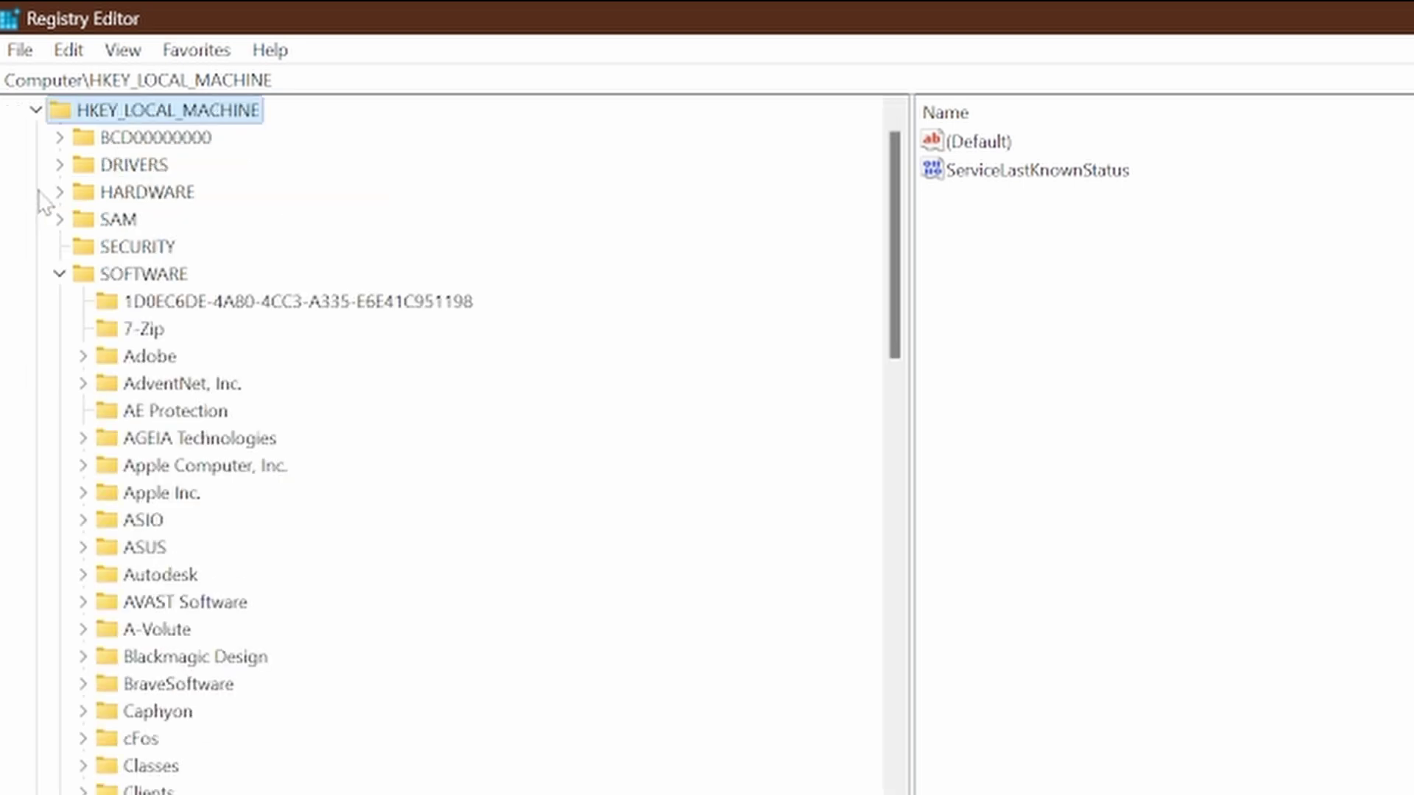
pyautogui.click(60, 275)
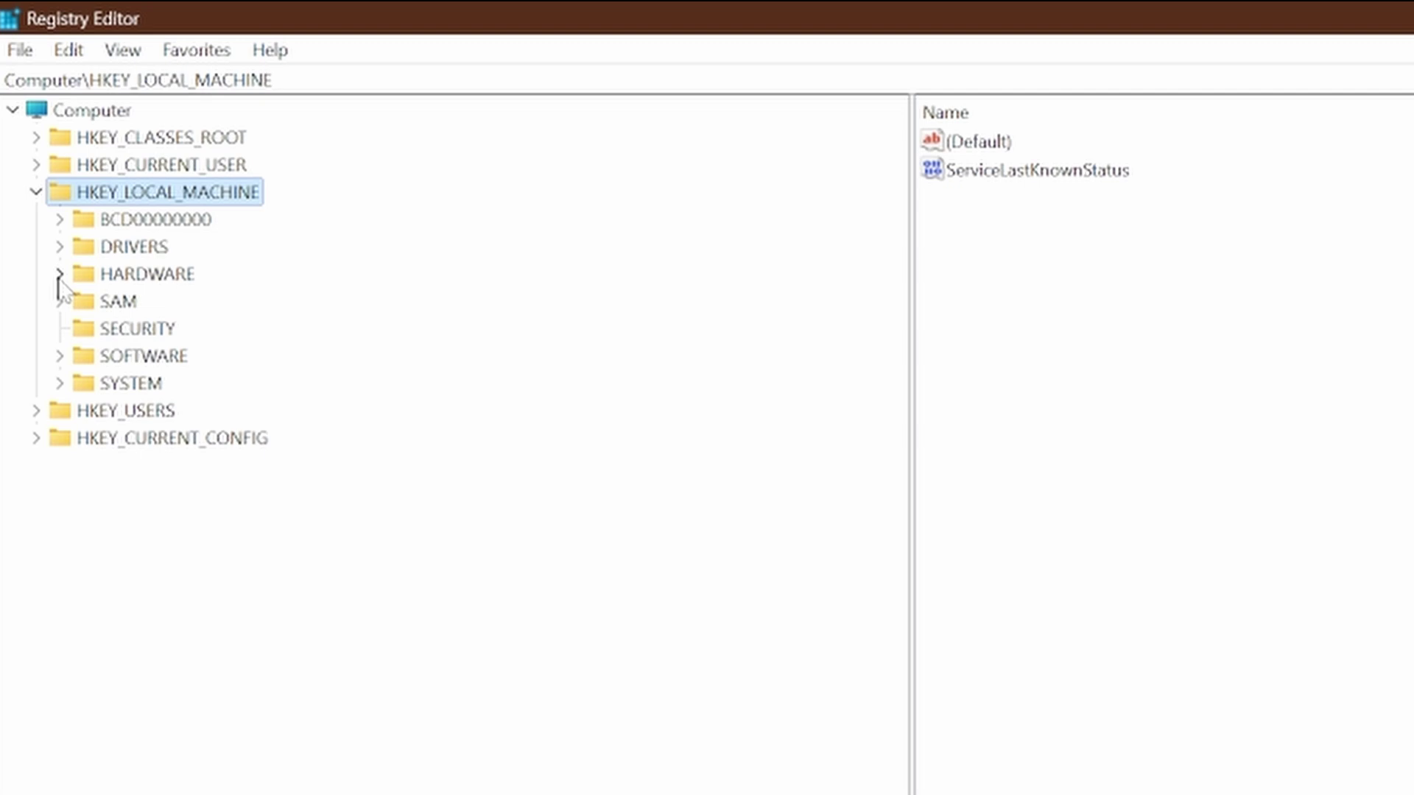
pyautogui.click(62, 356)
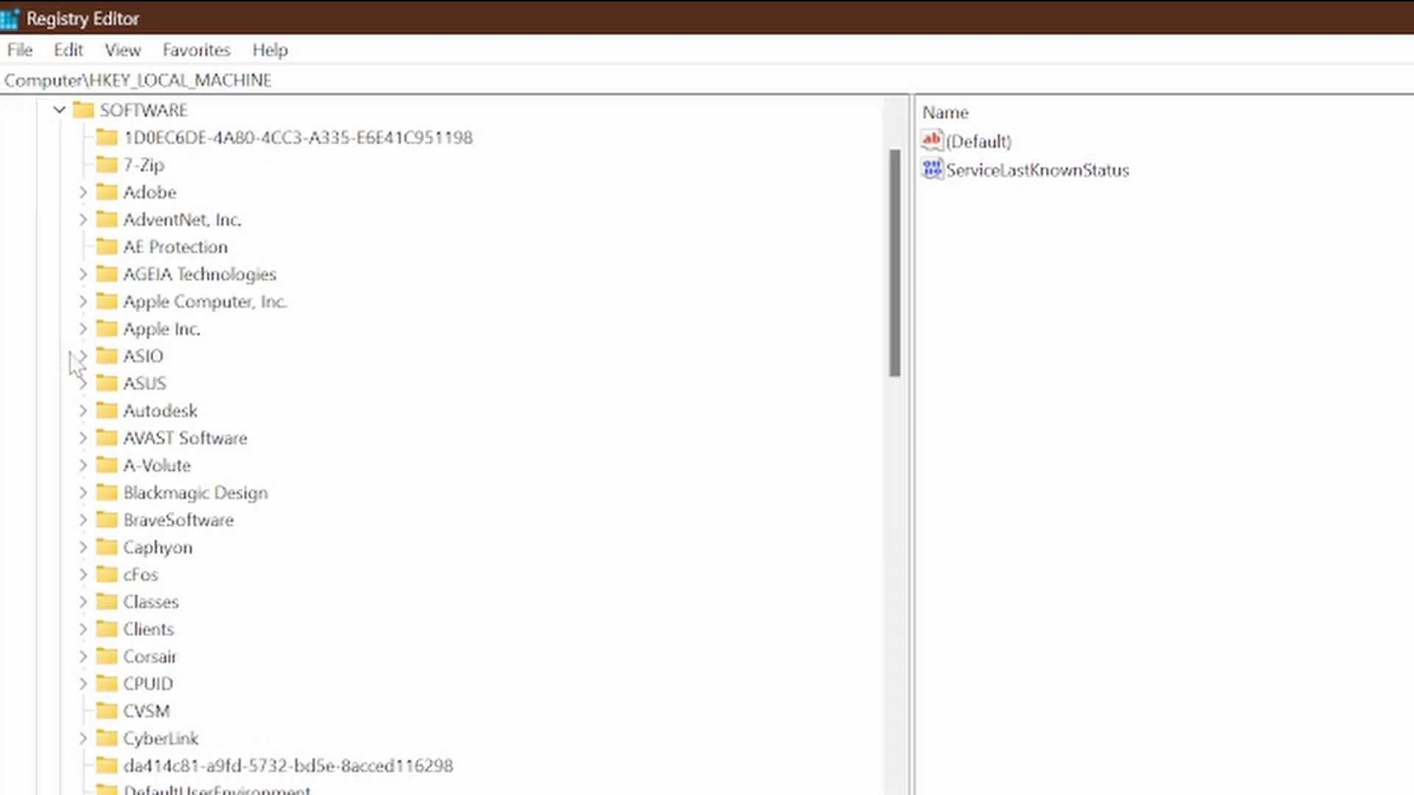
# Go down to Microsoft\Windows\CurrentVersion and select Run, showing its eight startup entries
pyautogui.scroll(-7, 434, 574)
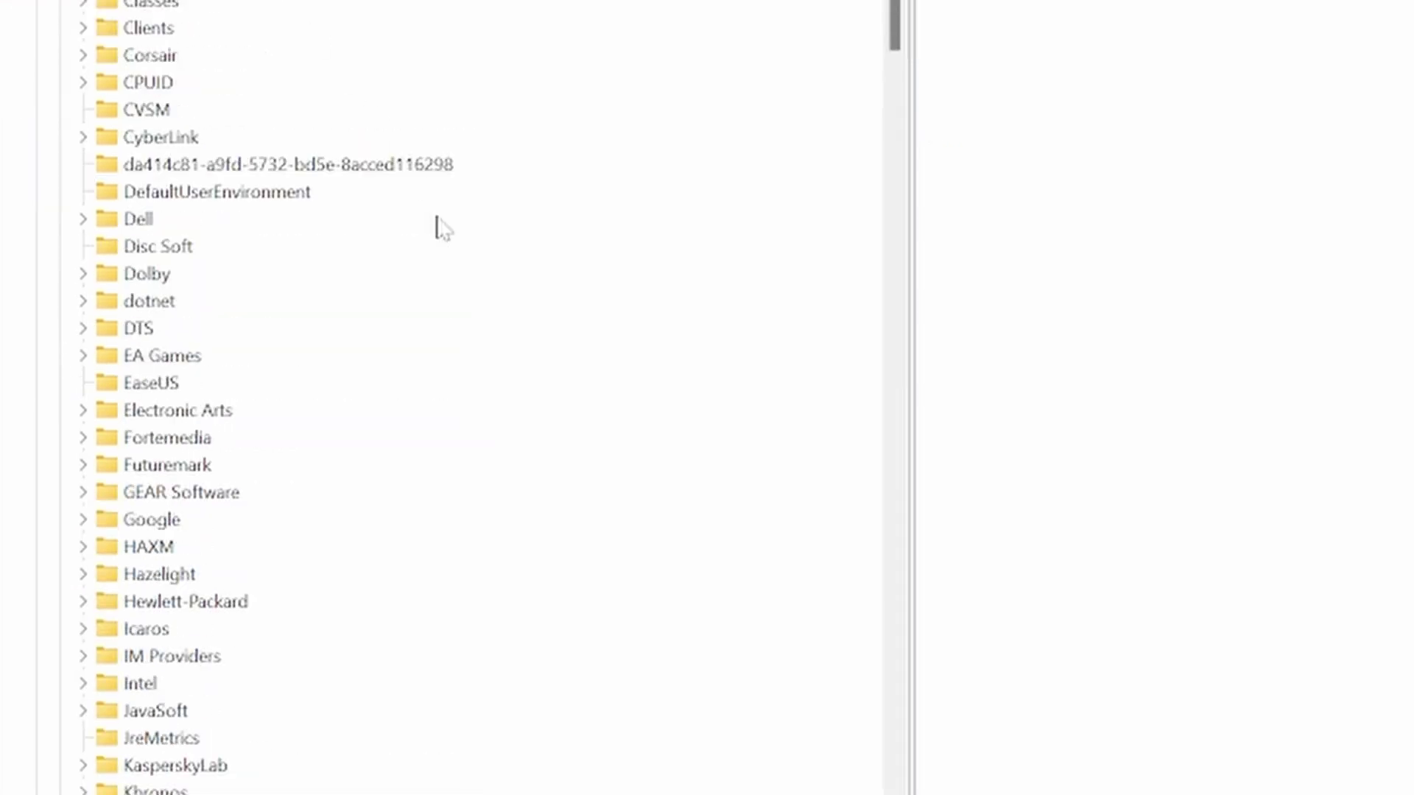
pyautogui.scroll(-2, 425, 280)
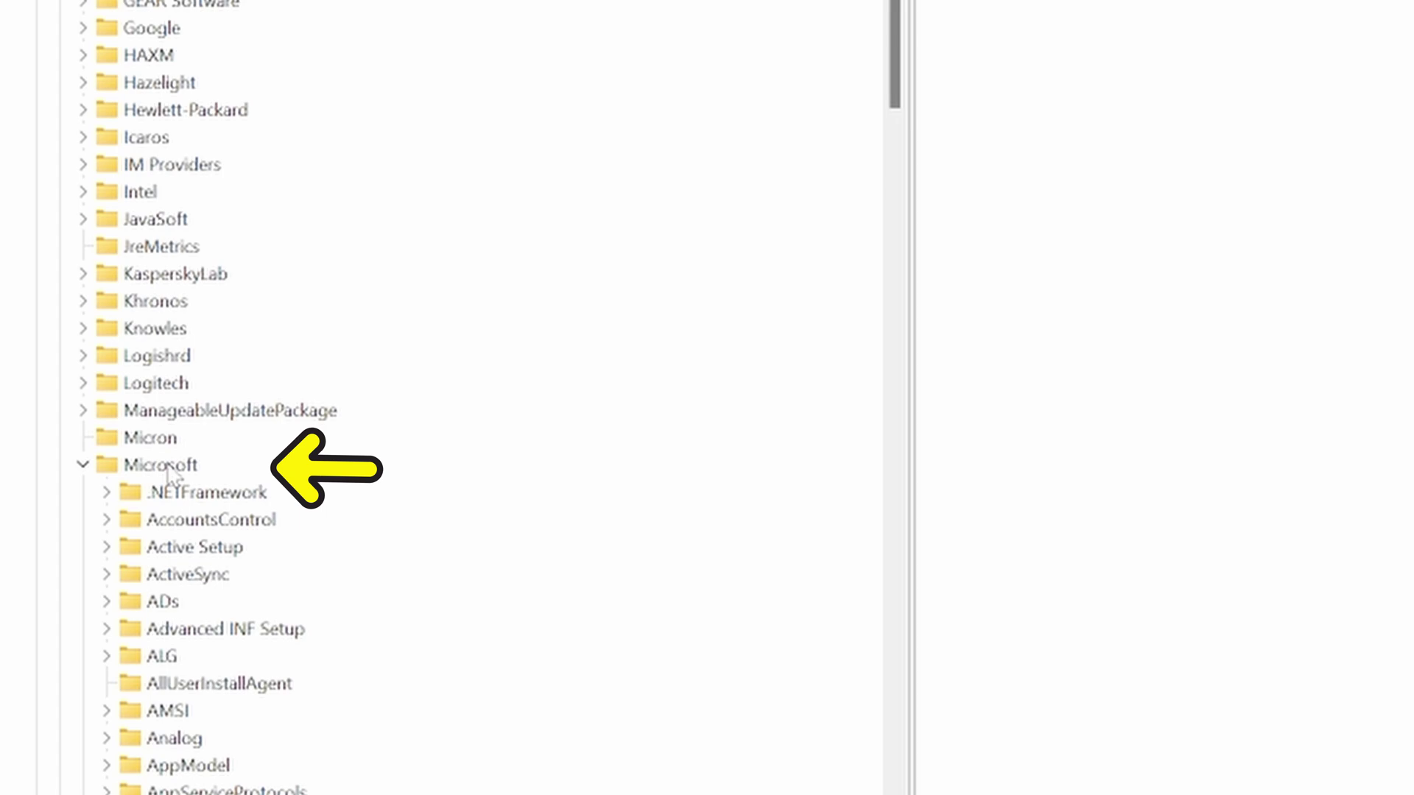
pyautogui.scroll(-16, 221, 499)
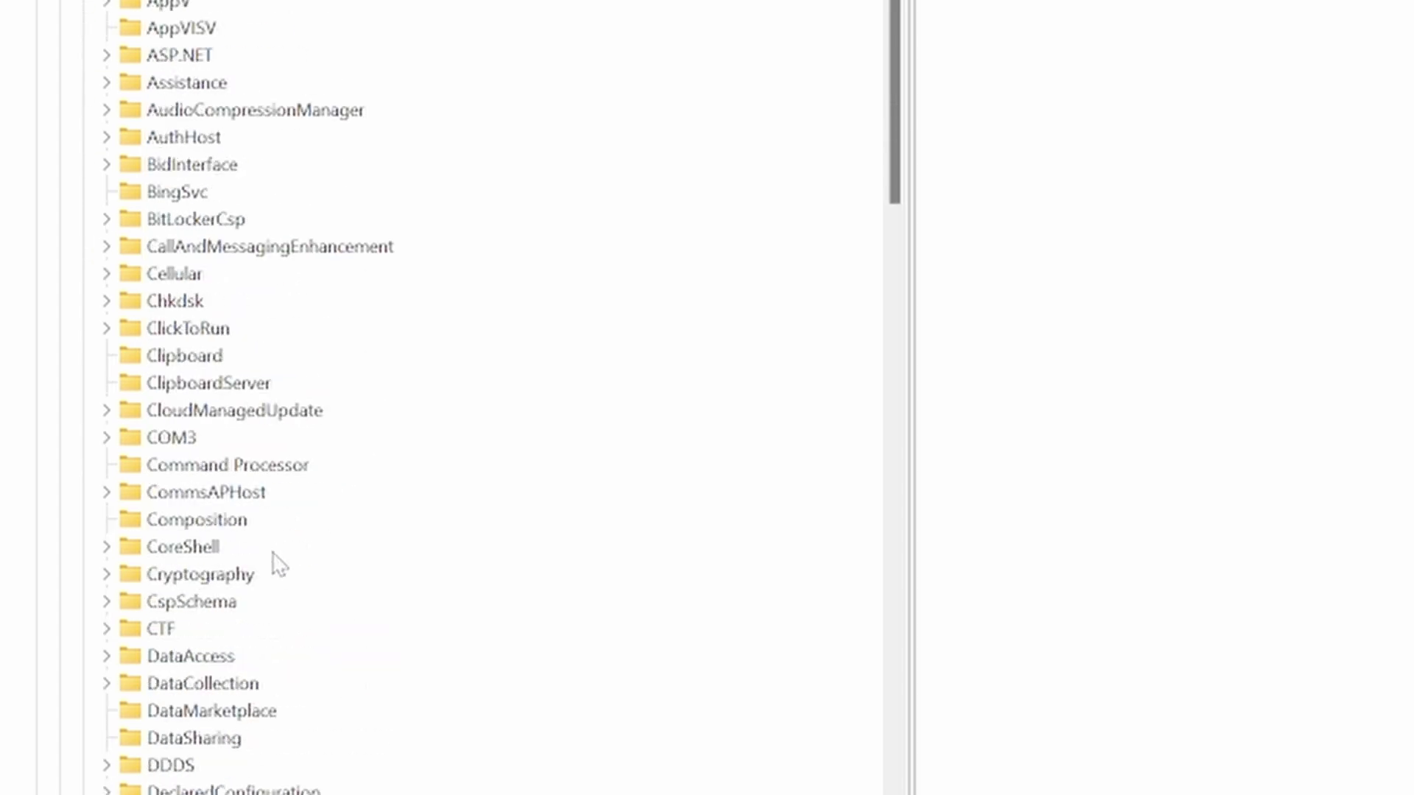
pyautogui.scroll(-15, 442, 777)
pyautogui.scroll(1, 441, 777)
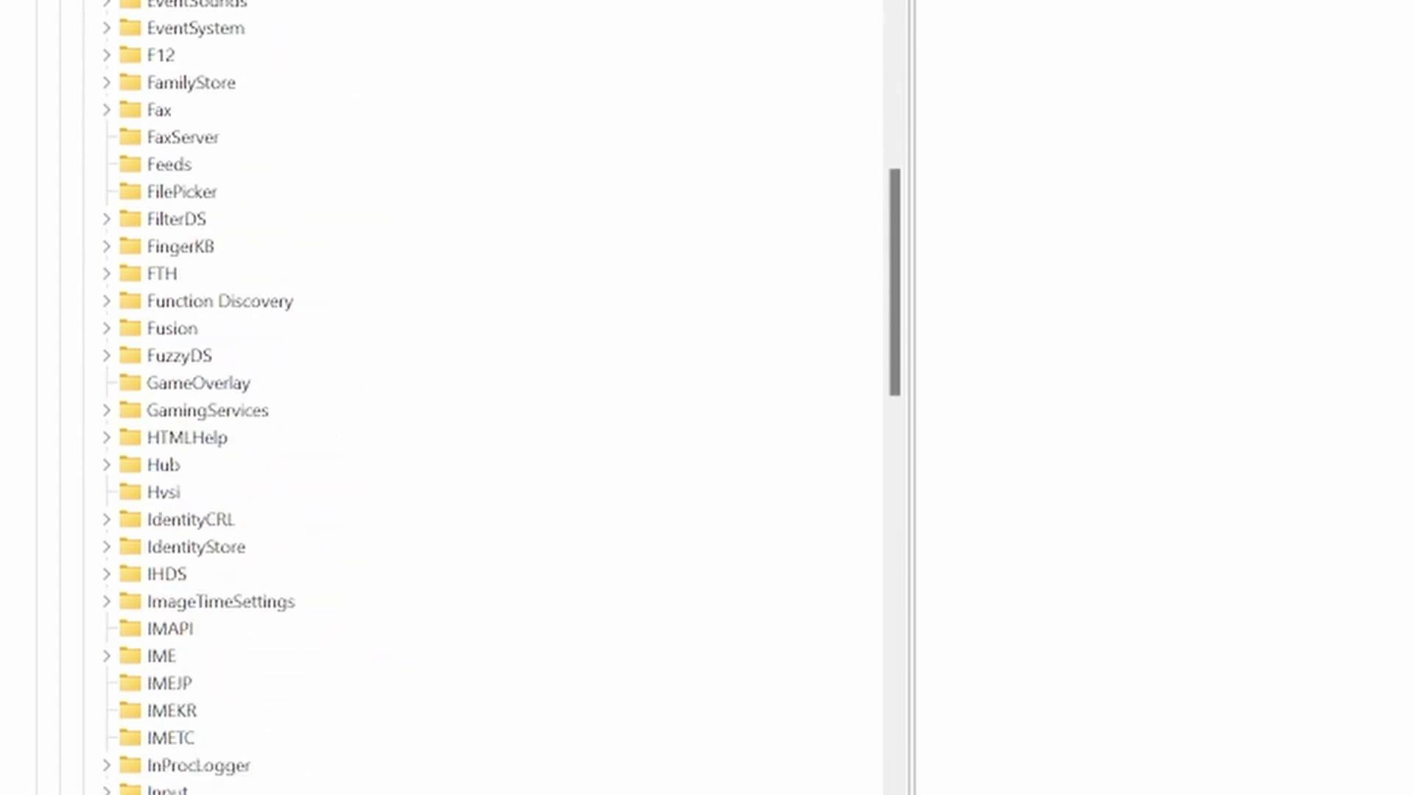
pyautogui.scroll(-8, 442, 777)
pyautogui.scroll(-20, 474, 281)
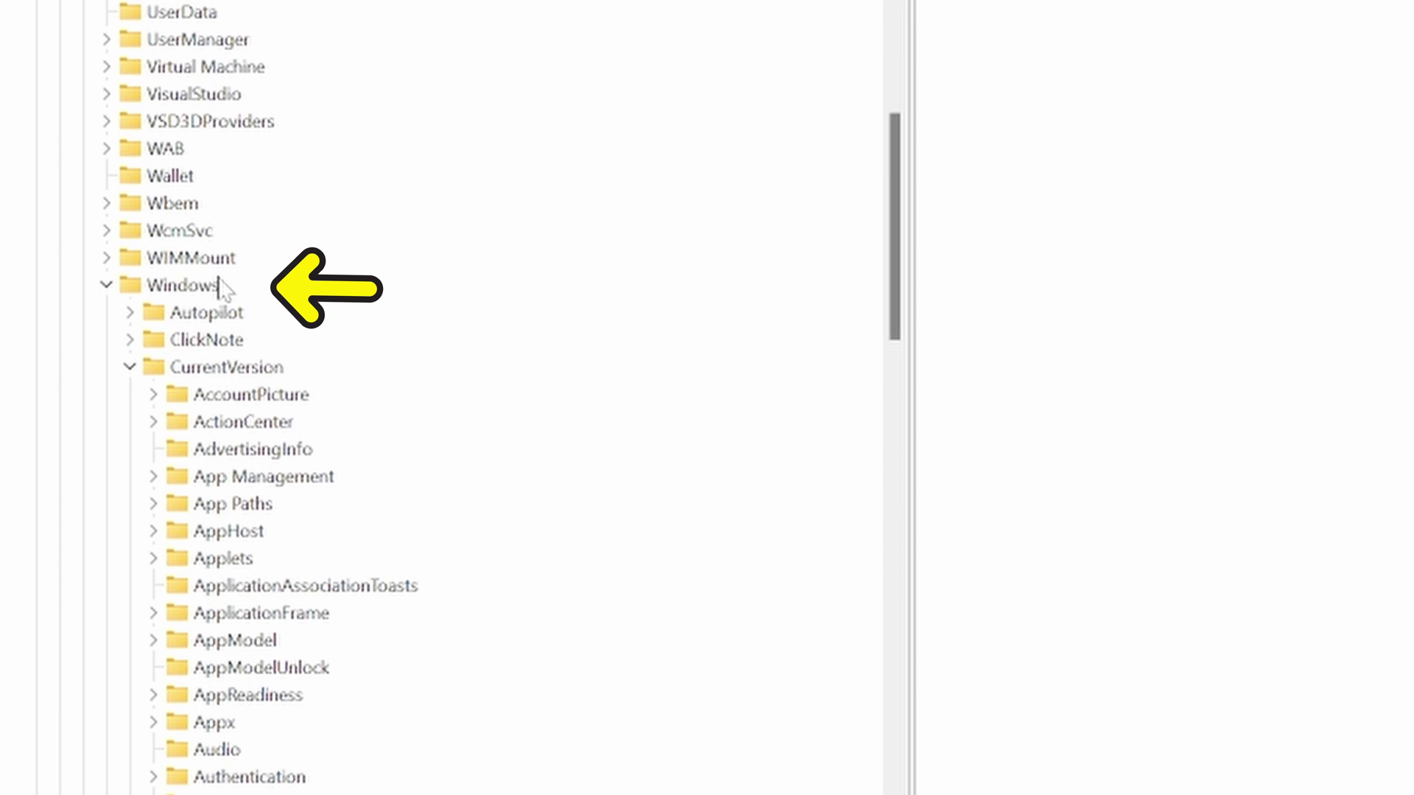
pyautogui.scroll(-1, 214, 291)
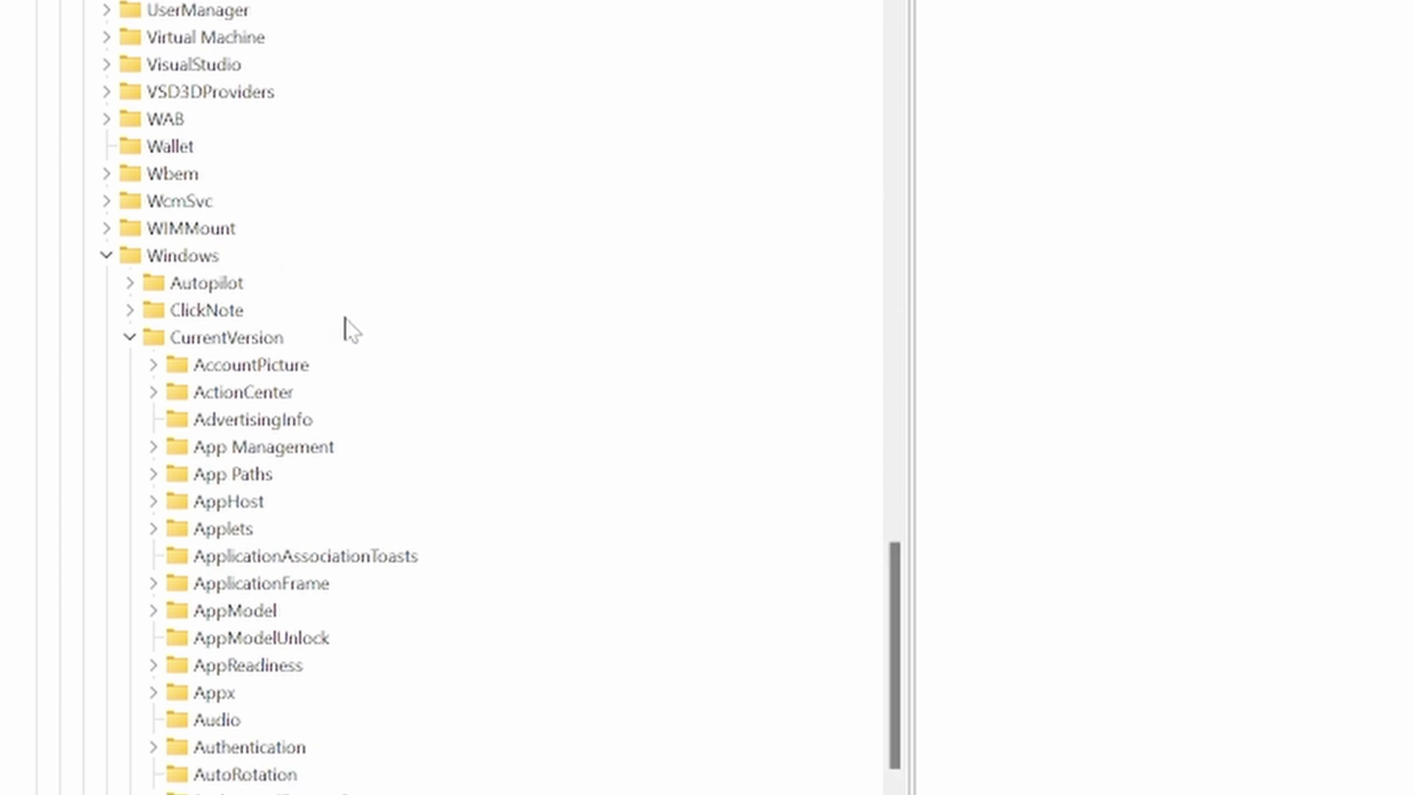
pyautogui.click(252, 340)
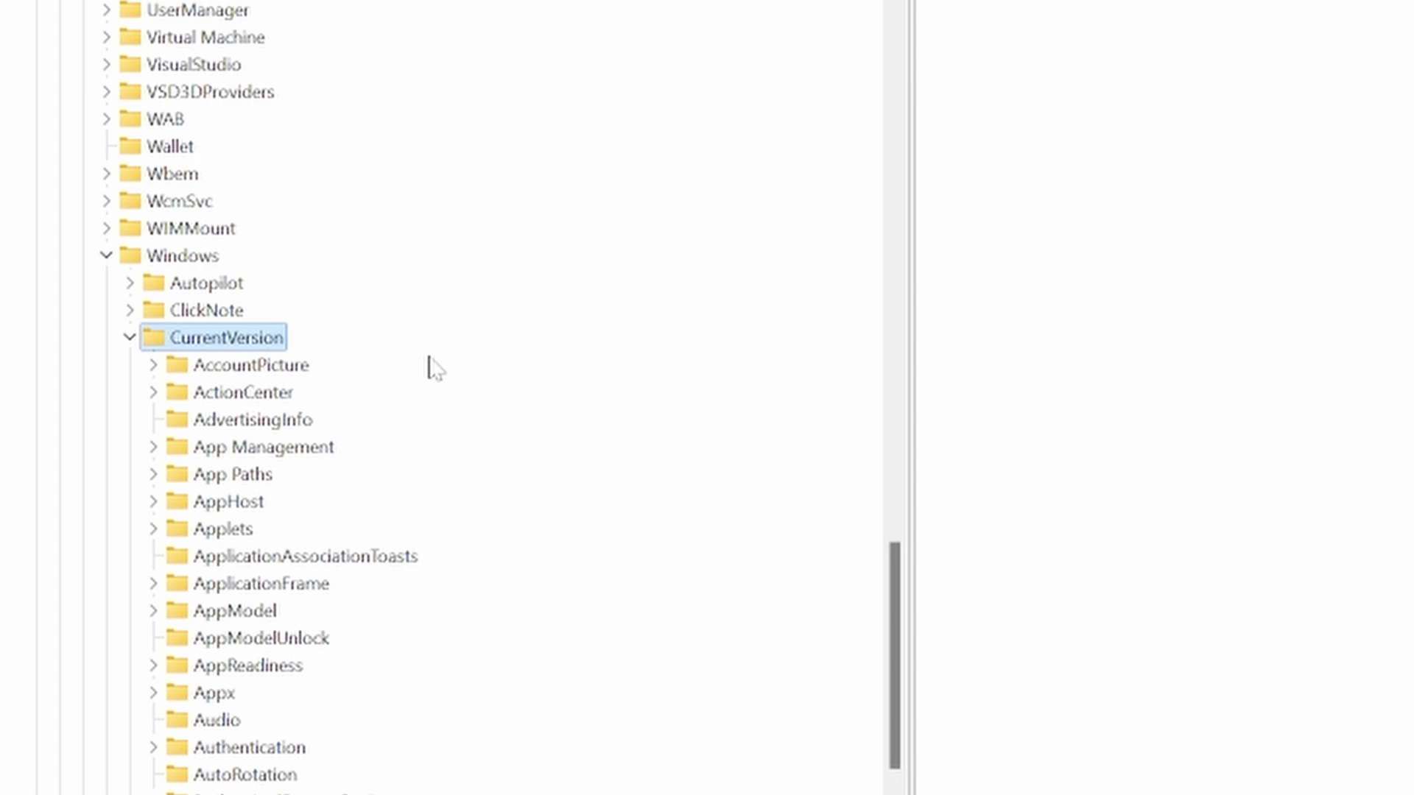
pyautogui.scroll(-15, 433, 370)
pyautogui.scroll(-12, 442, 398)
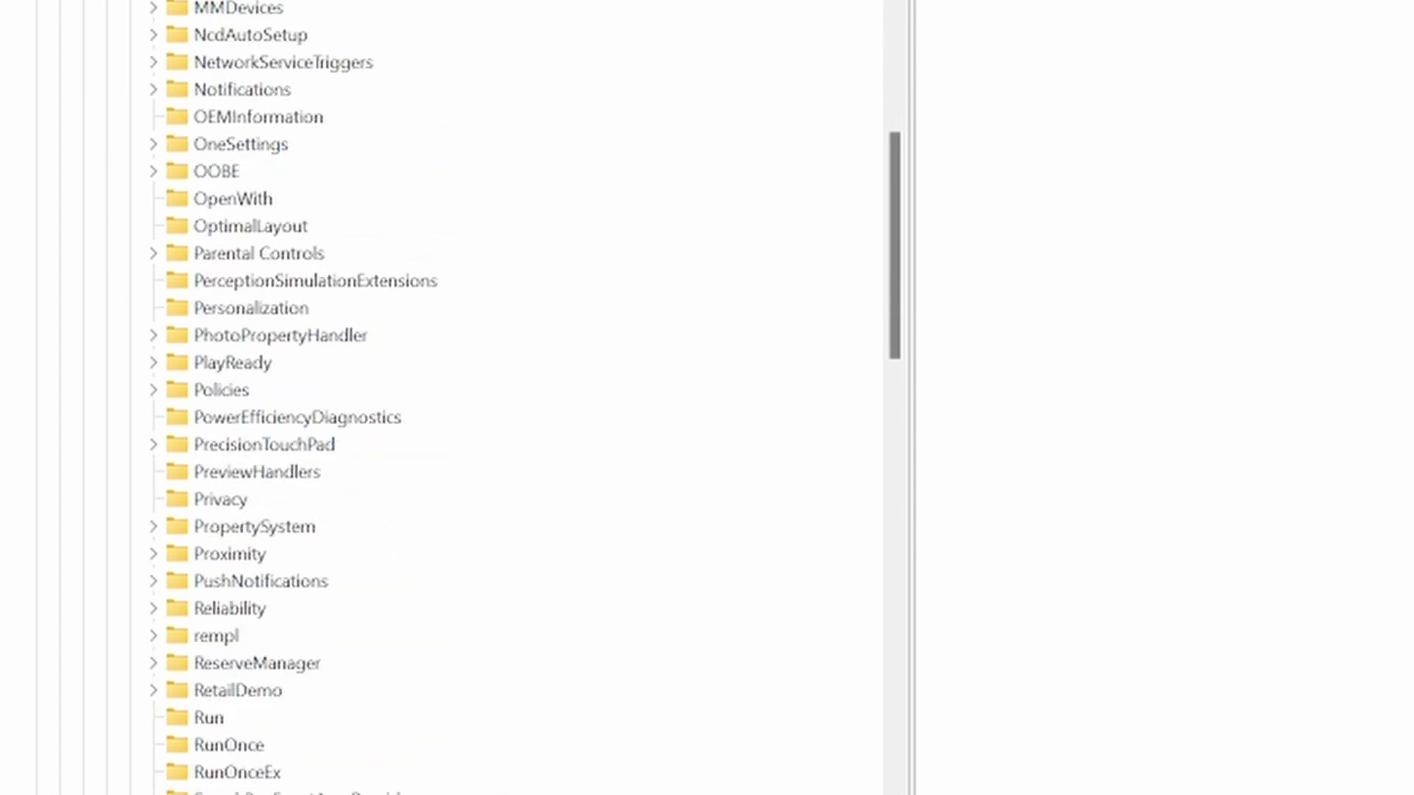
pyautogui.click(208, 226)
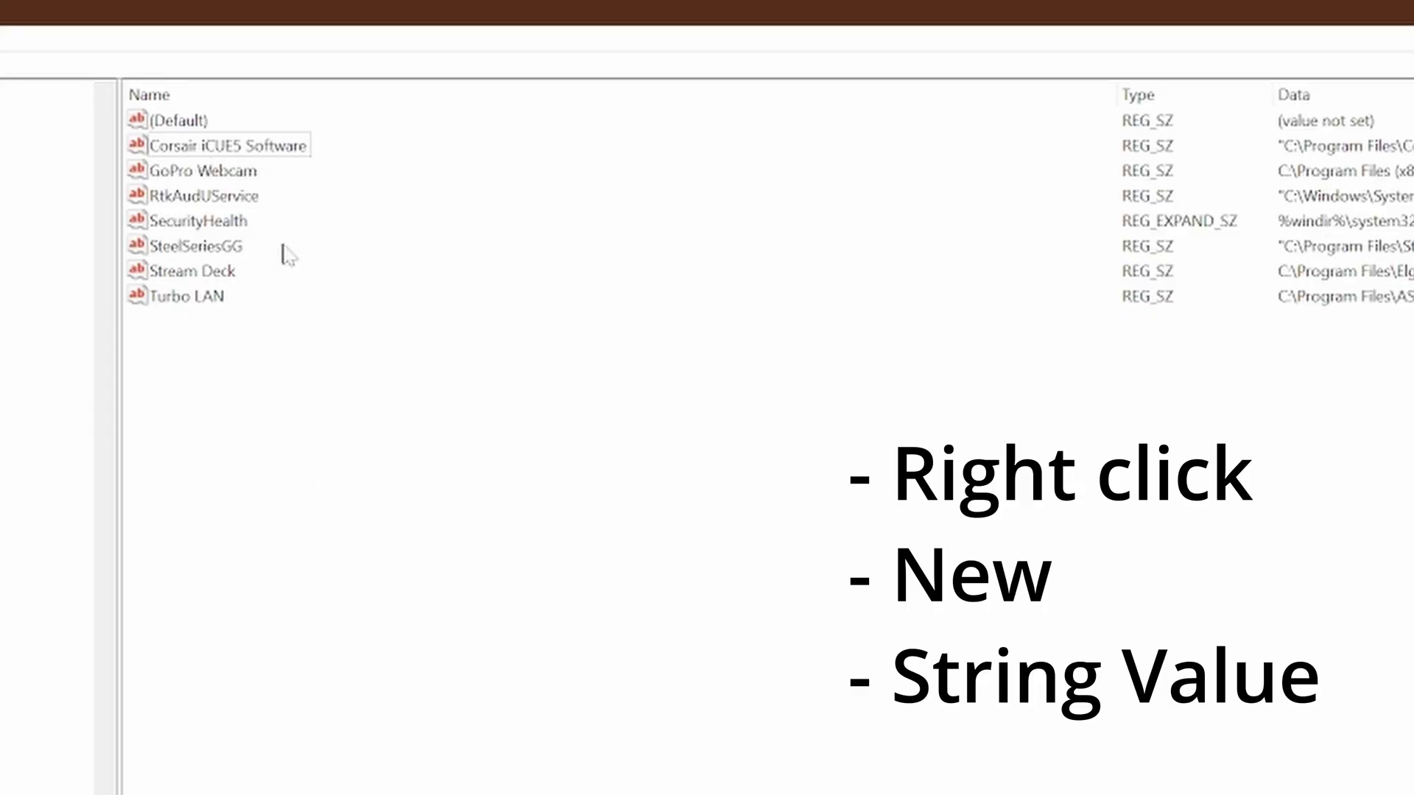
# Create a new string value in Run named 'Corsair iCUE5 Software'
pyautogui.rightClick(305, 424)
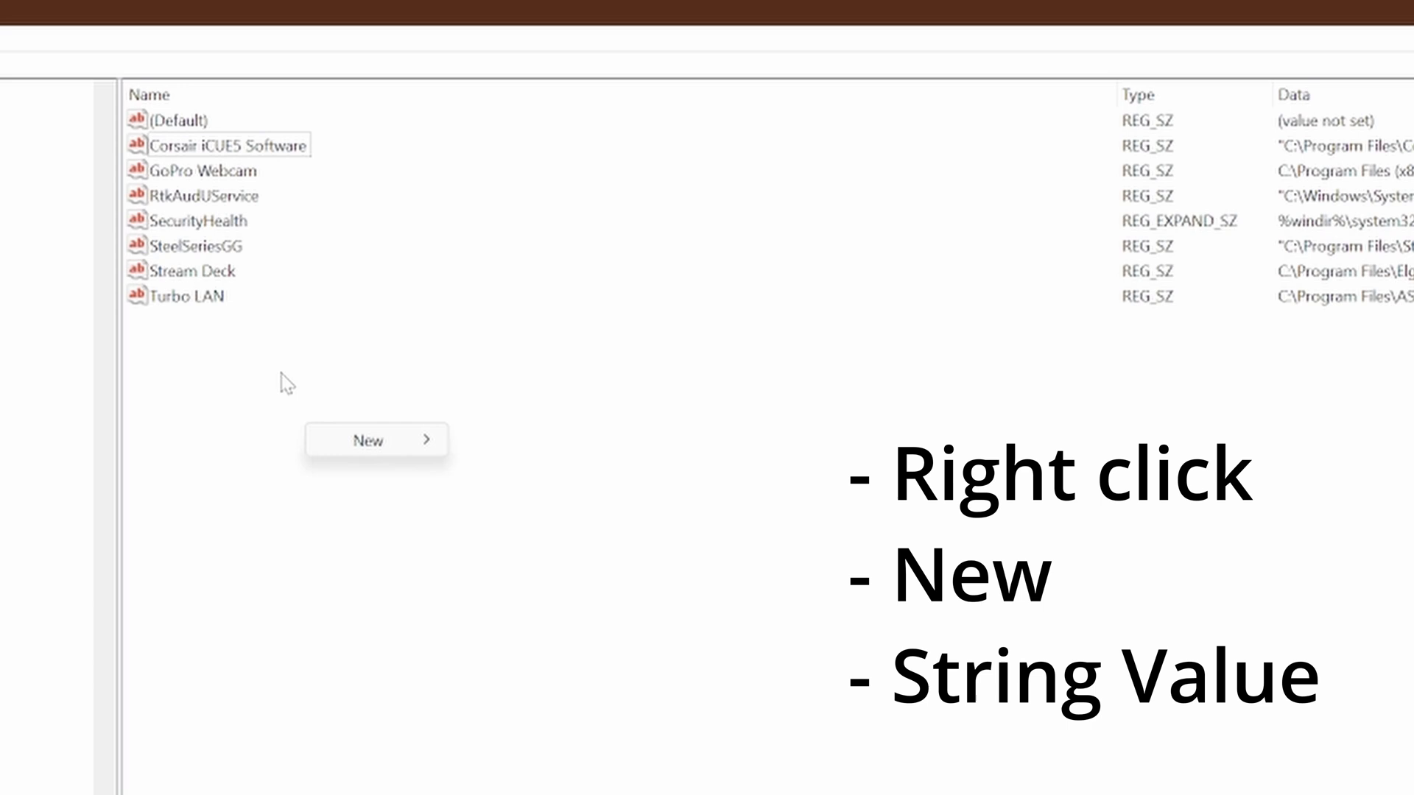
pyautogui.moveTo(348, 441)
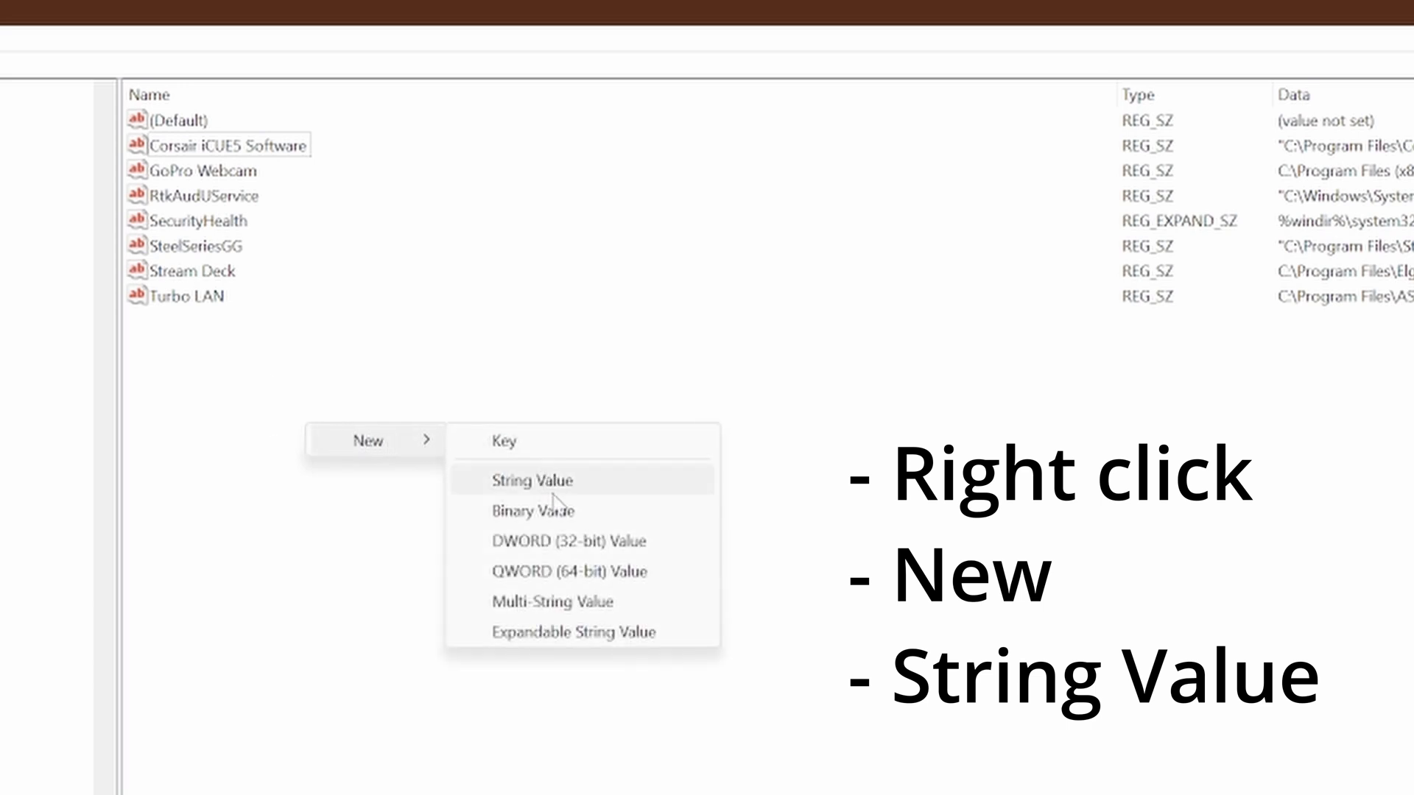
pyautogui.click(532, 480)
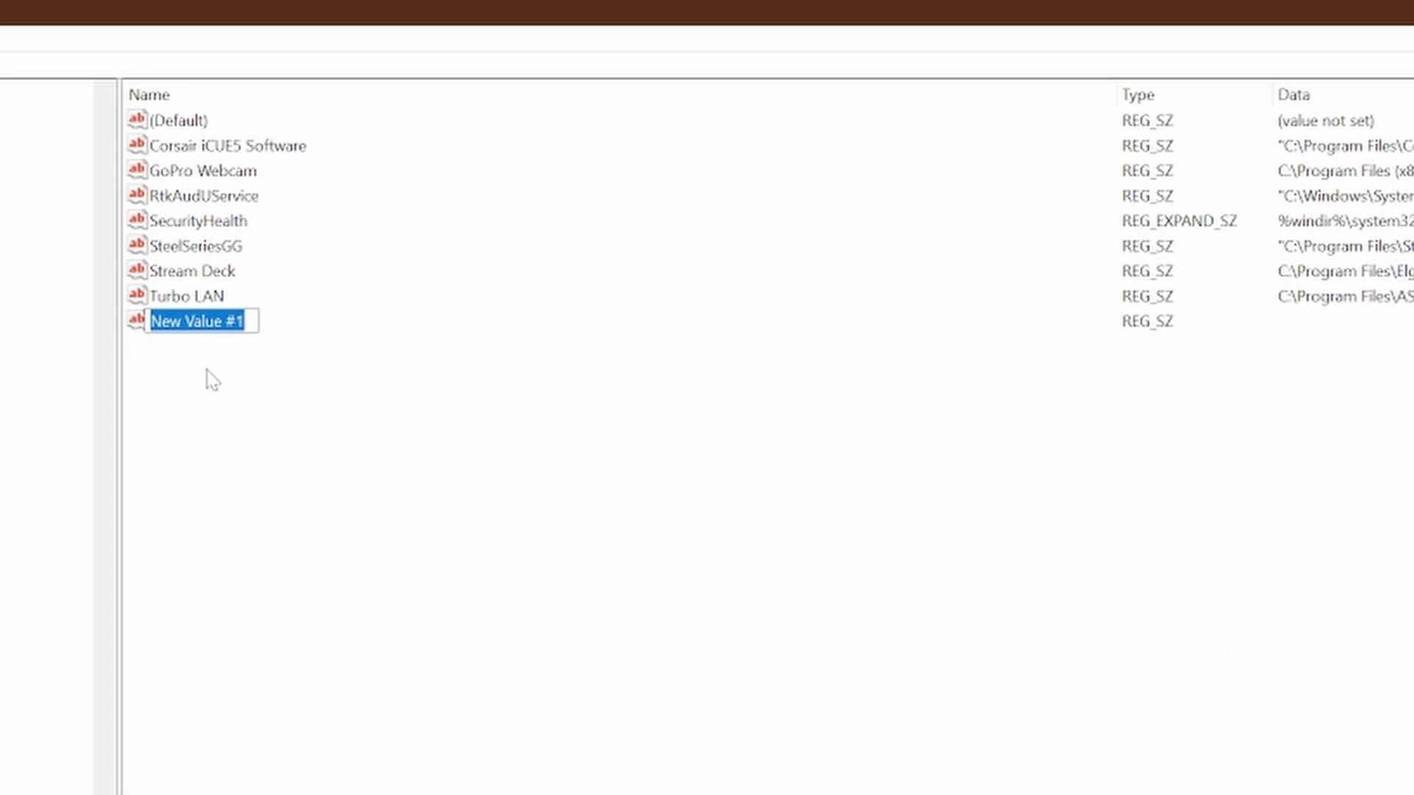
pyautogui.press('BackSpace')
pyautogui.write('Cor')
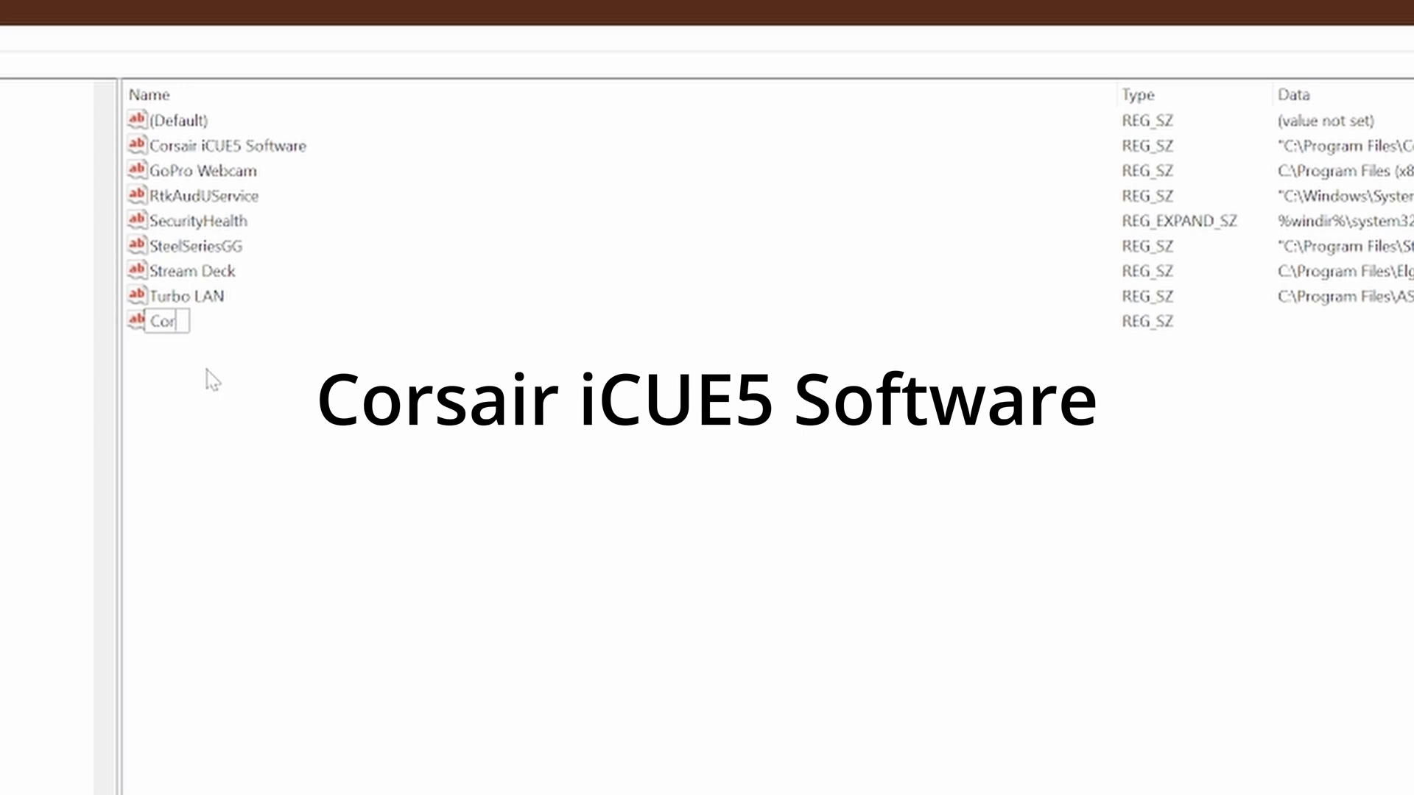
pyautogui.write('sair iCUE5')
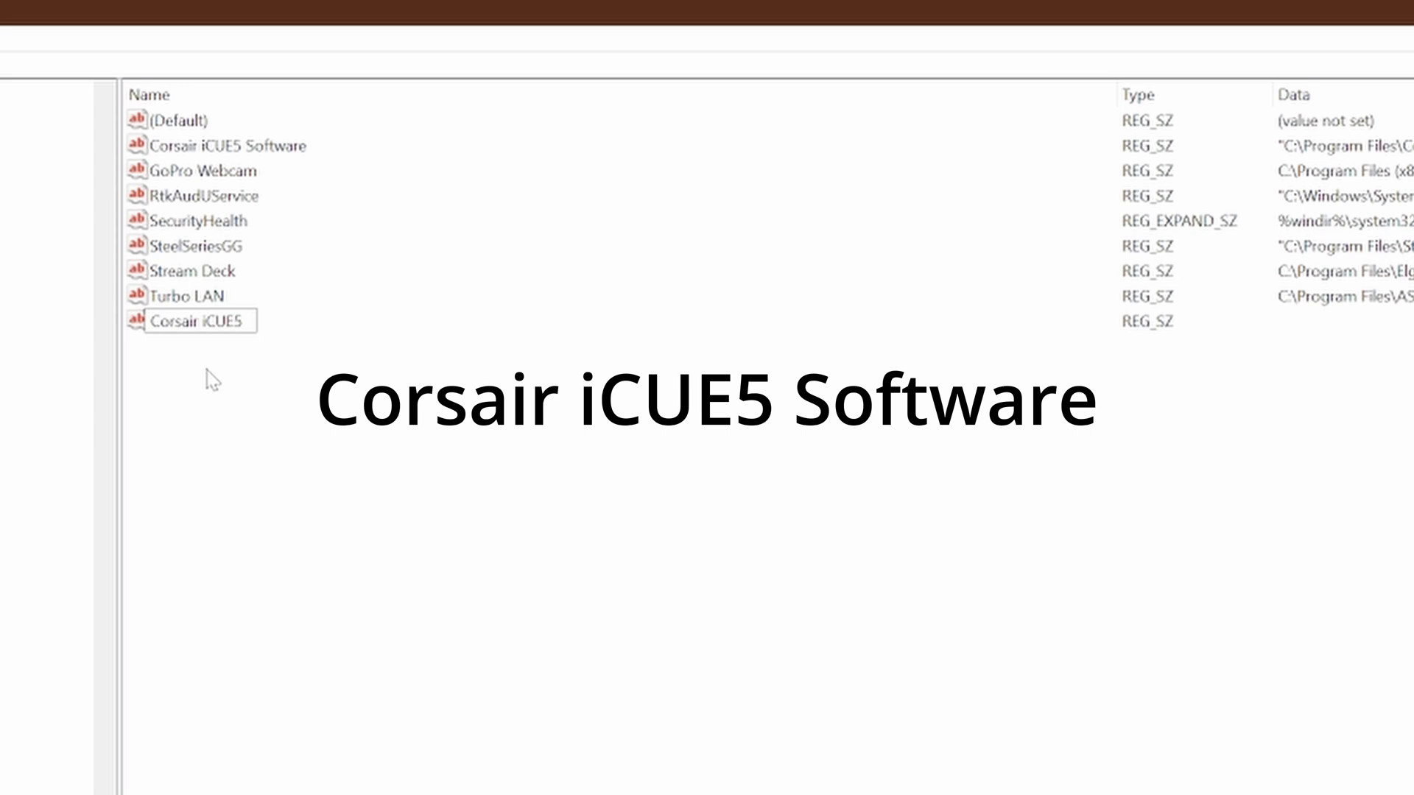
pyautogui.write(' Software')
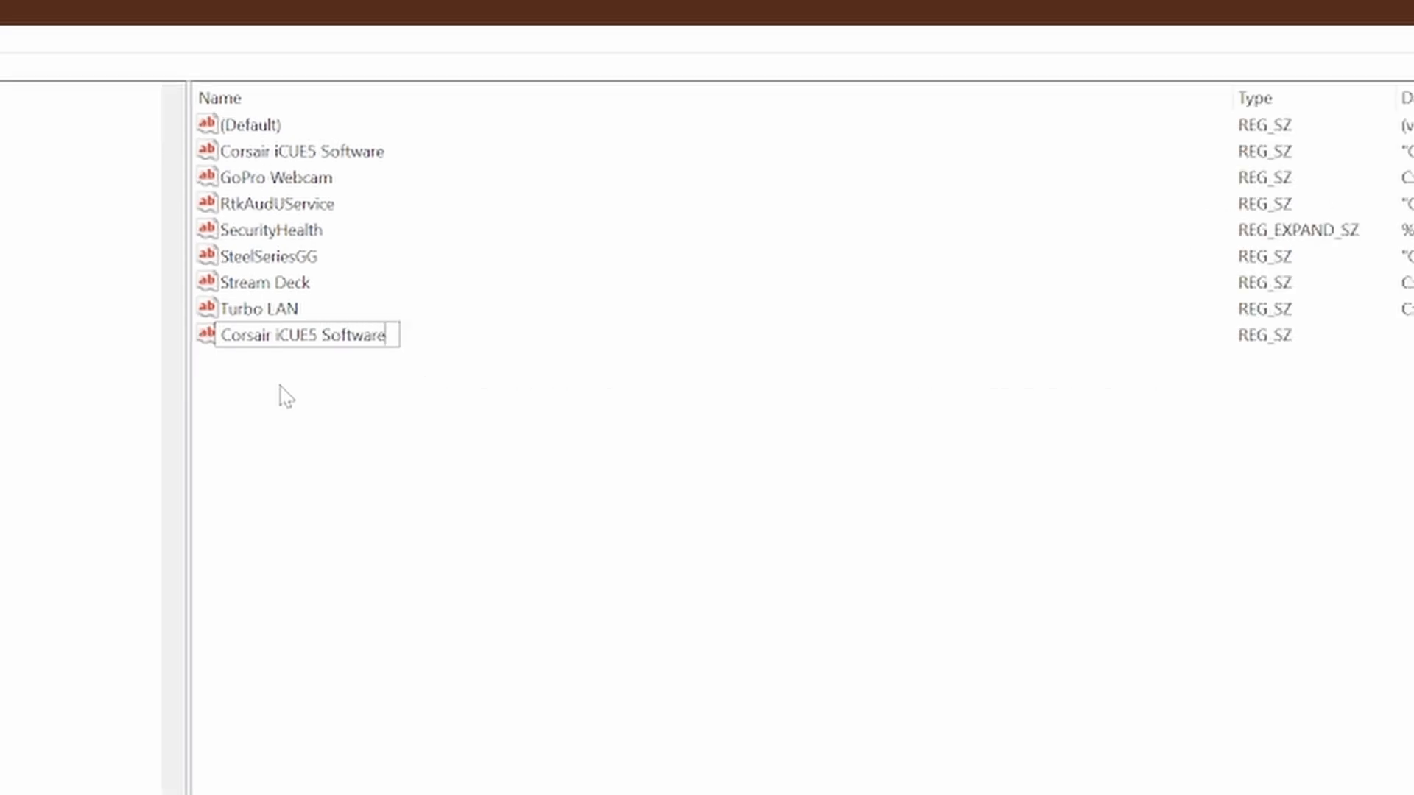
# Confirm the Corsair iCUE5 Software name and open its value data for editing
pyautogui.click(342, 152)
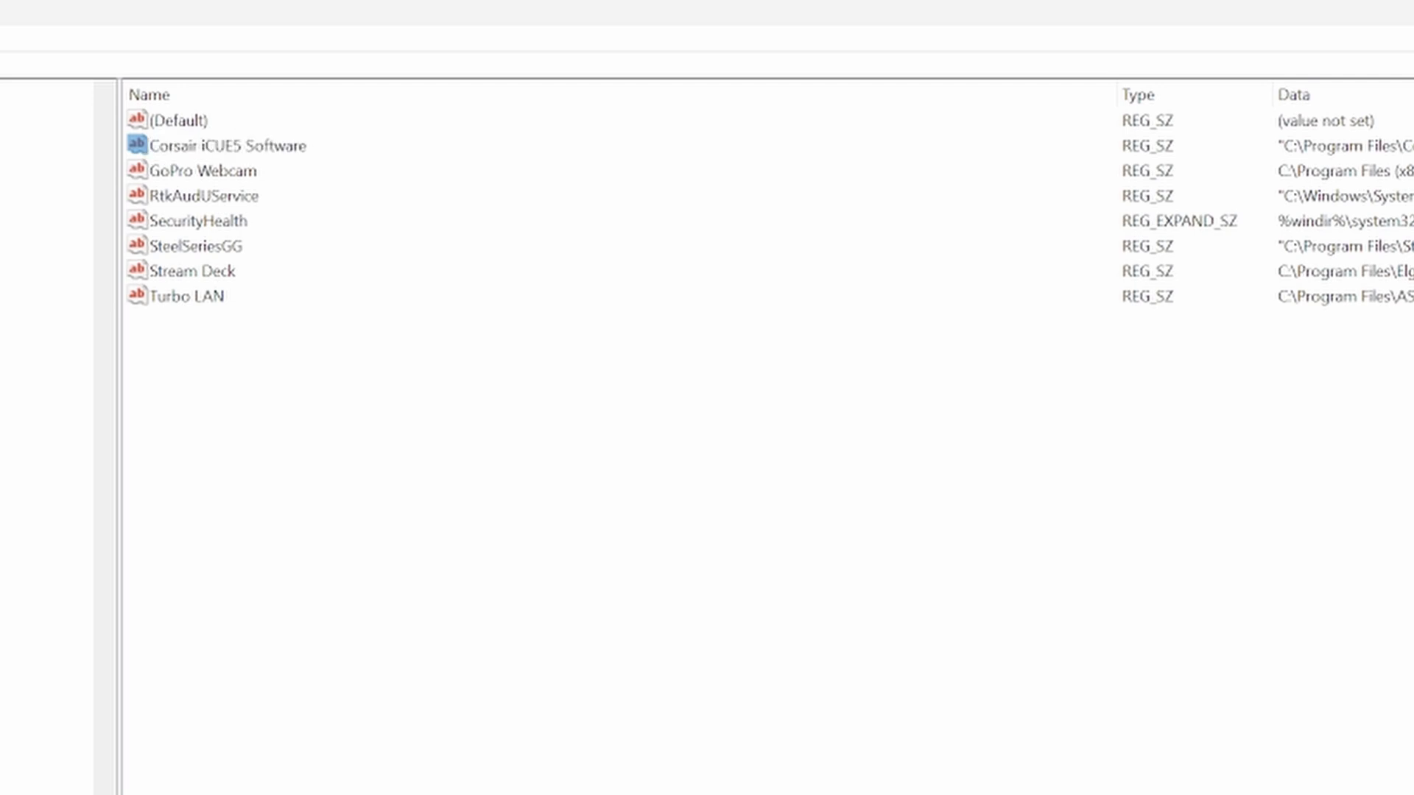
pyautogui.press('Return')
pyautogui.moveTo(565, 420); pyautogui.dragTo(597, 431)
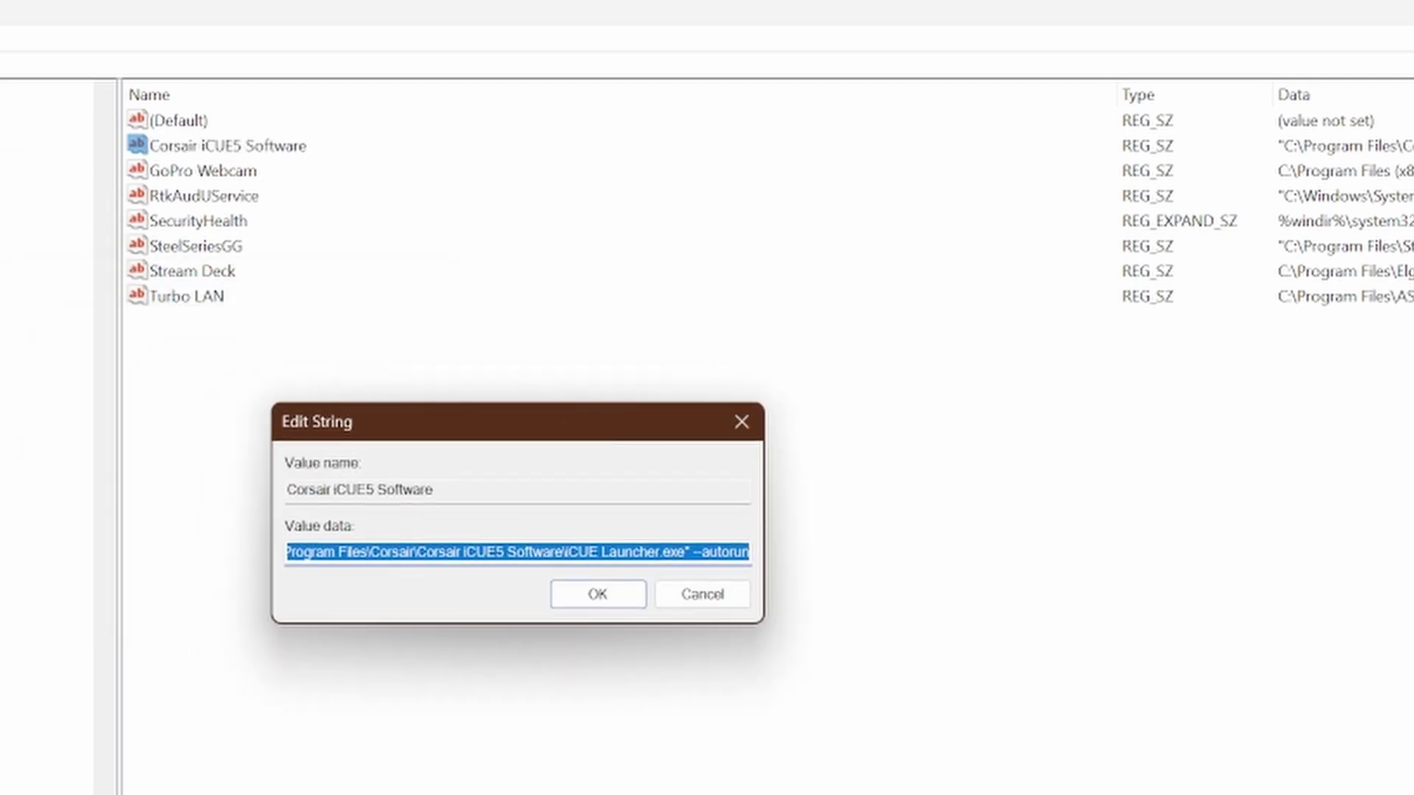
pyautogui.click(498, 552)
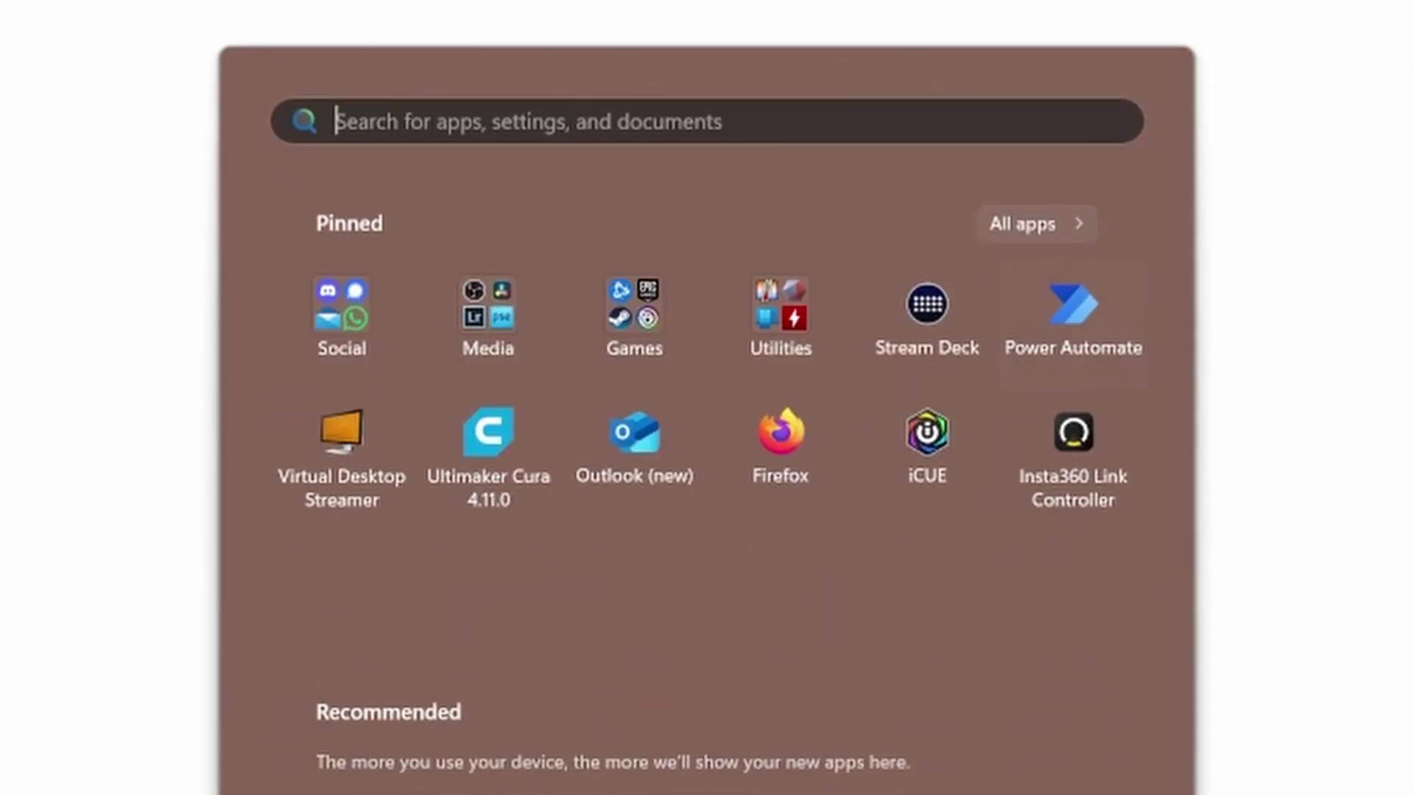
# Search Start for icue and open the iCUE shortcut's file location
pyautogui.click(724, 122)
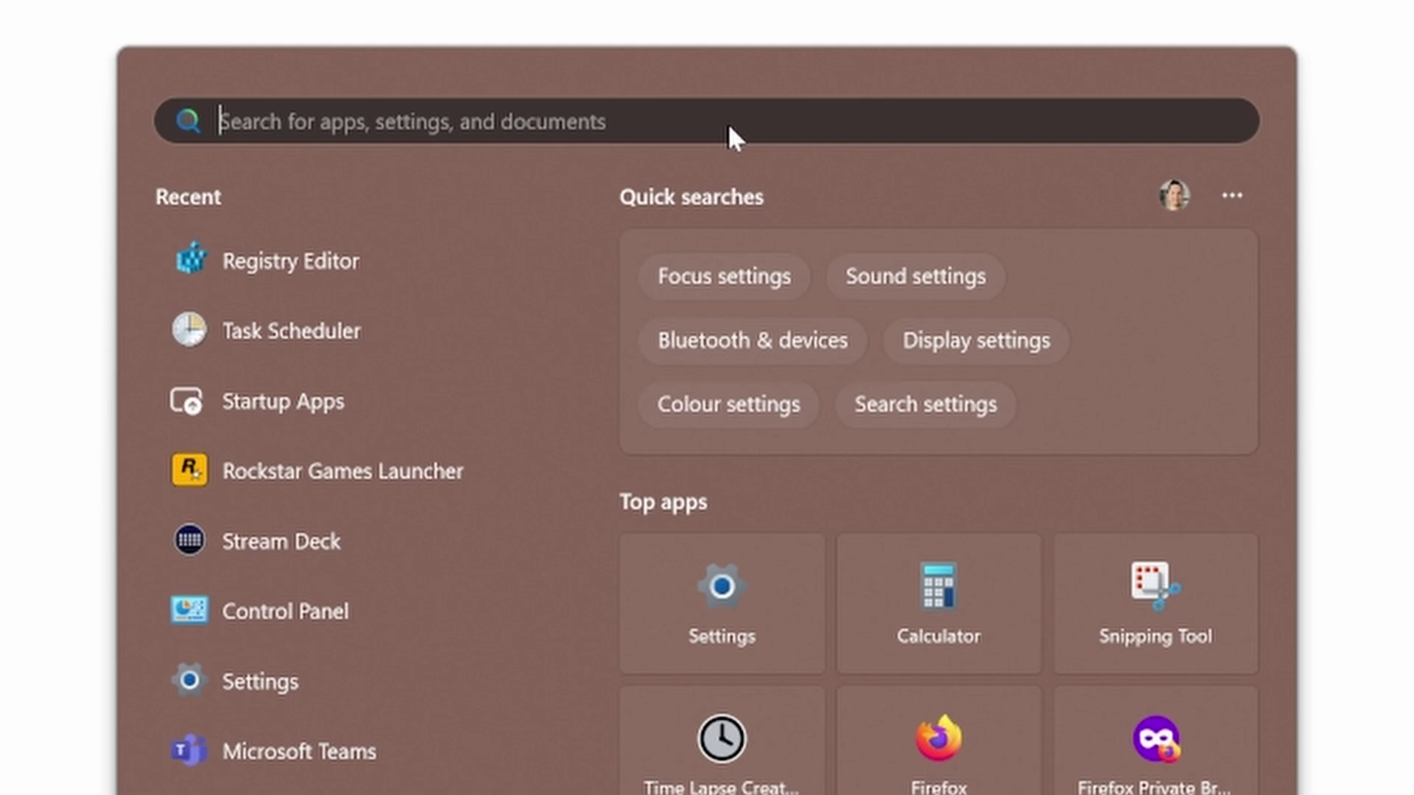
pyautogui.write('icue')
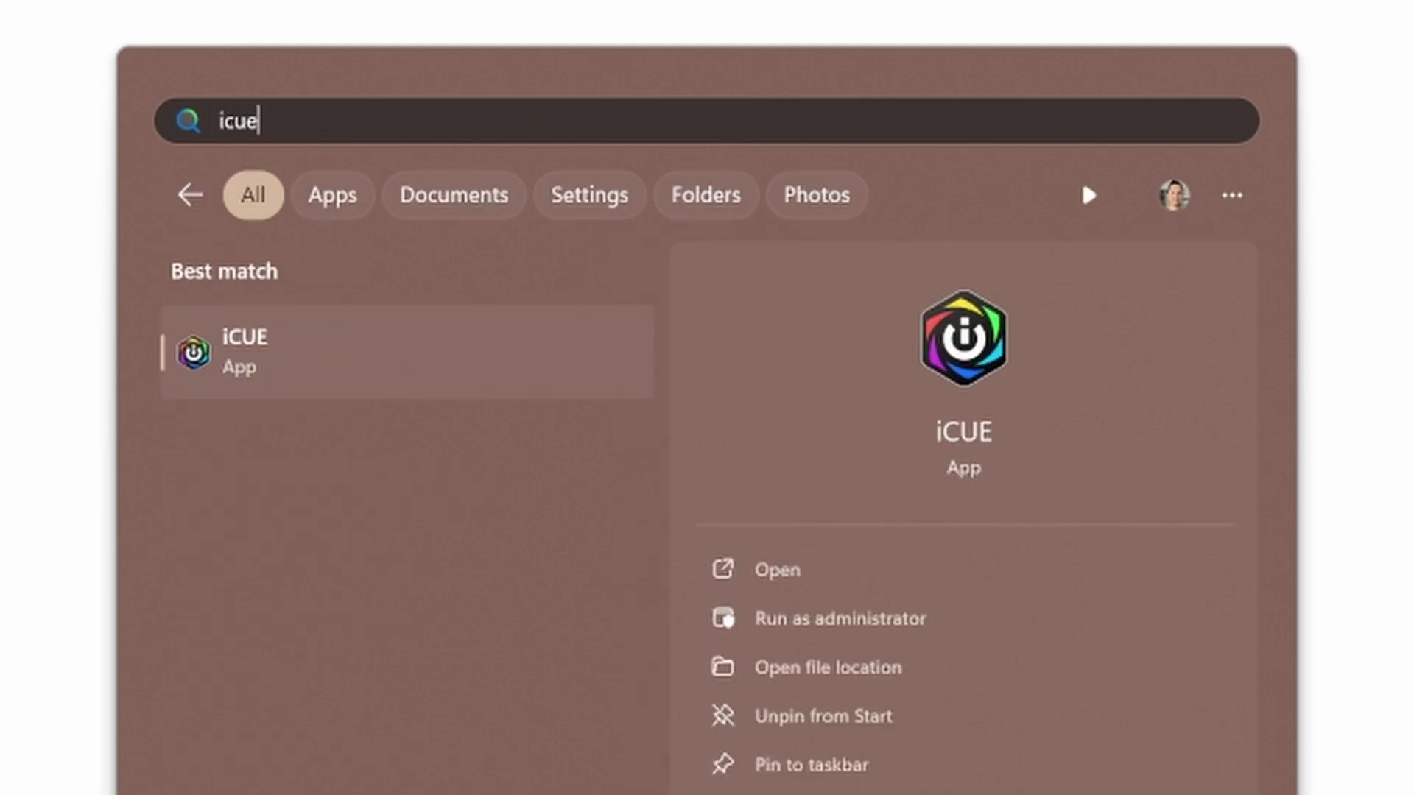
pyautogui.rightClick(269, 368)
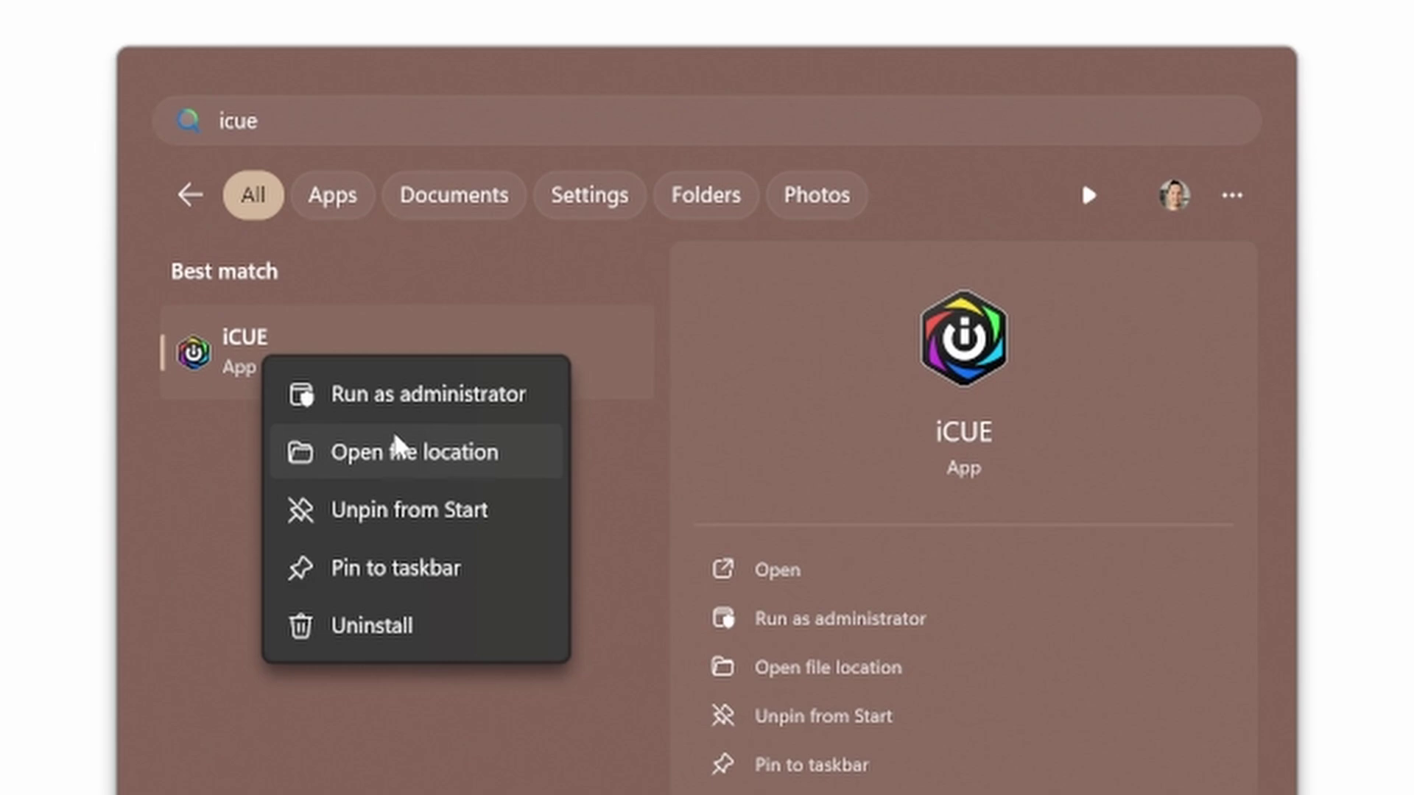
pyautogui.click(467, 452)
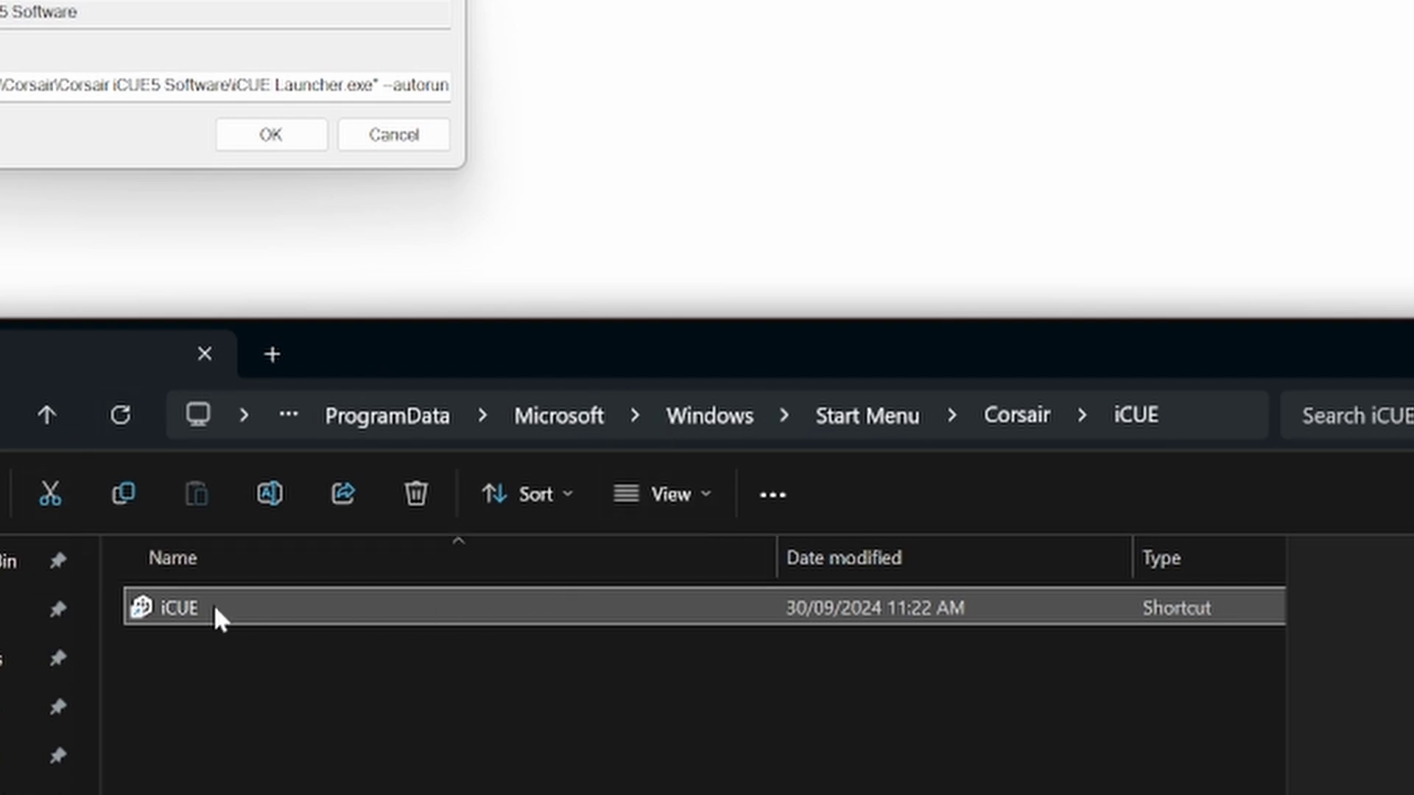
# Follow the iCUE shortcut to its install folder and bring up options for iCUE Launcher.exe
pyautogui.rightClick(195, 611)
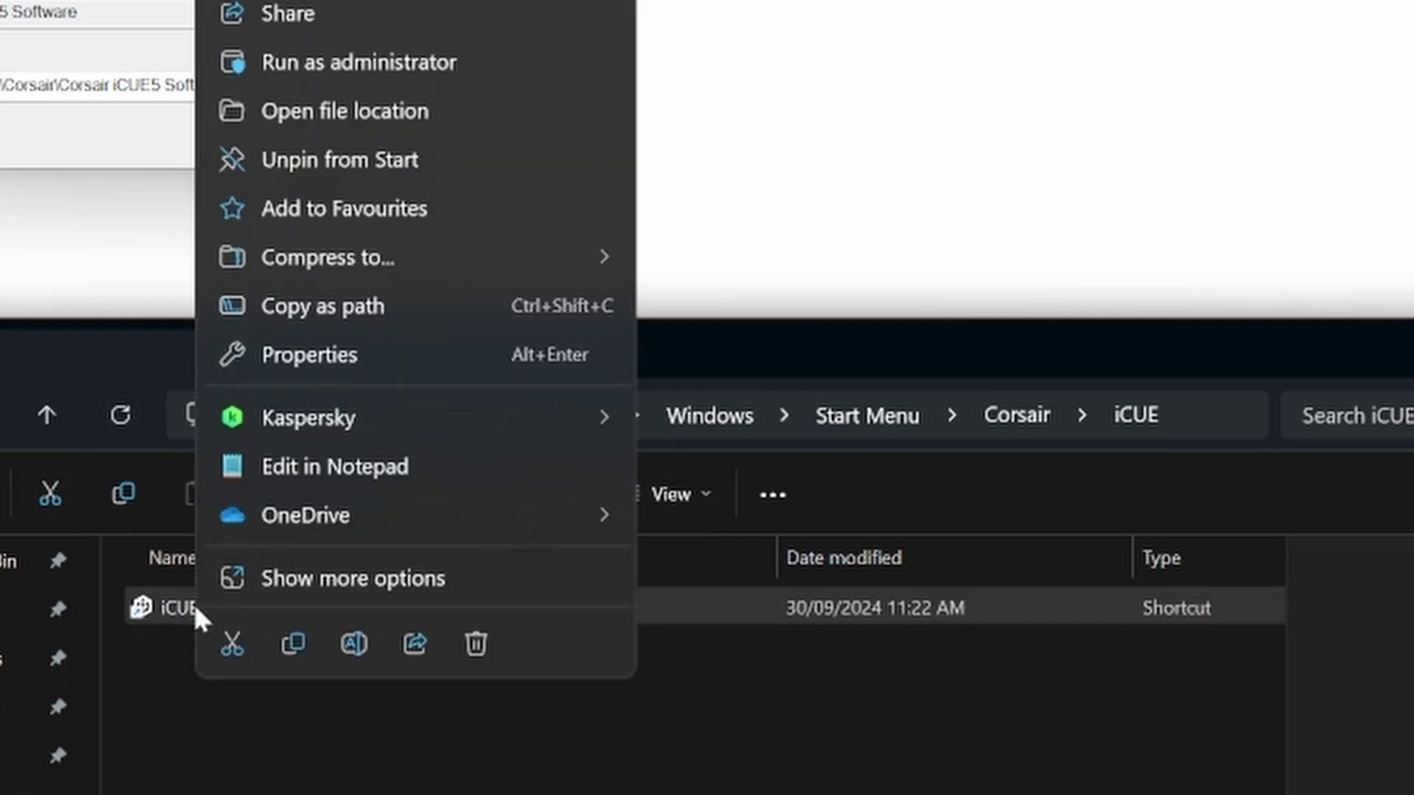
pyautogui.click(426, 127)
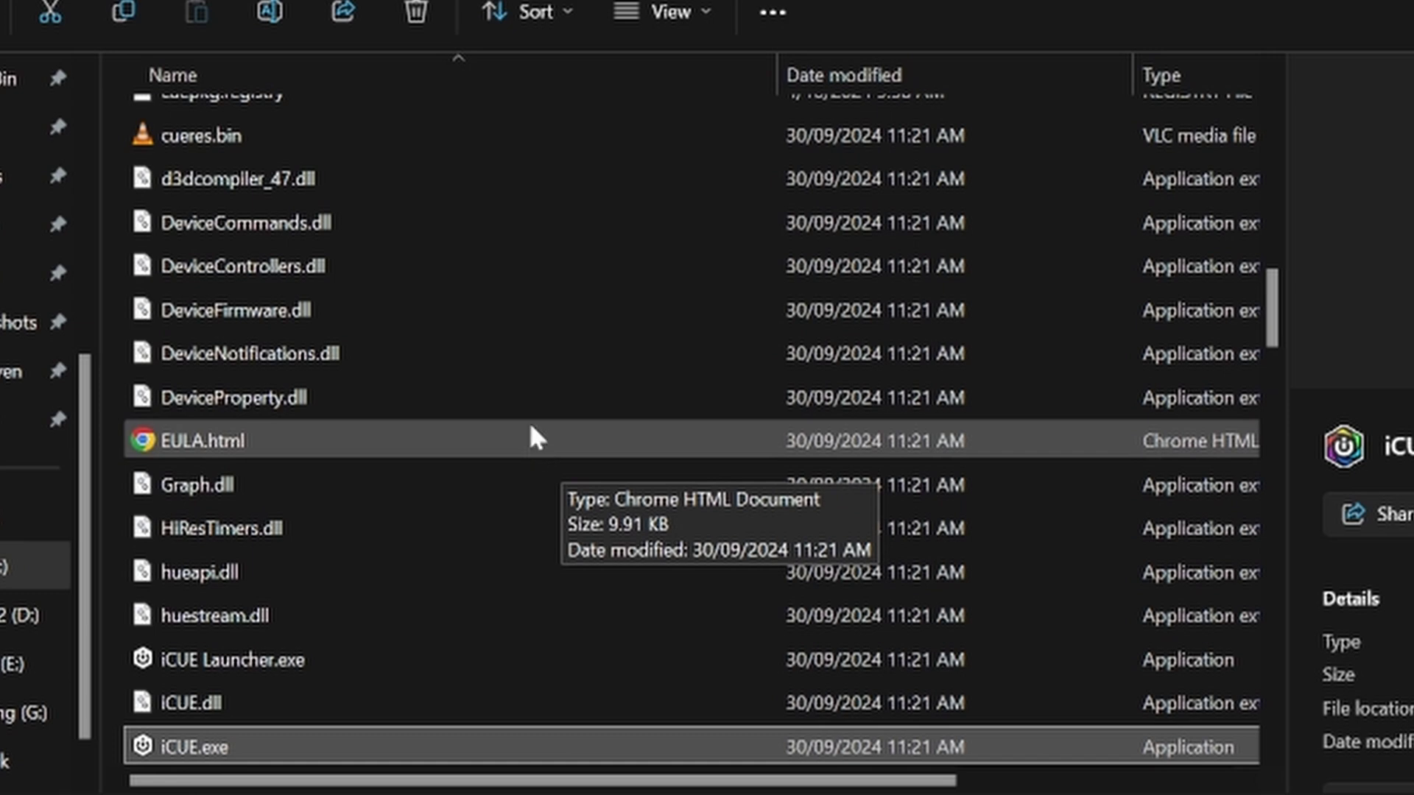
pyautogui.scroll(-2, 225, 383)
pyautogui.click(226, 383)
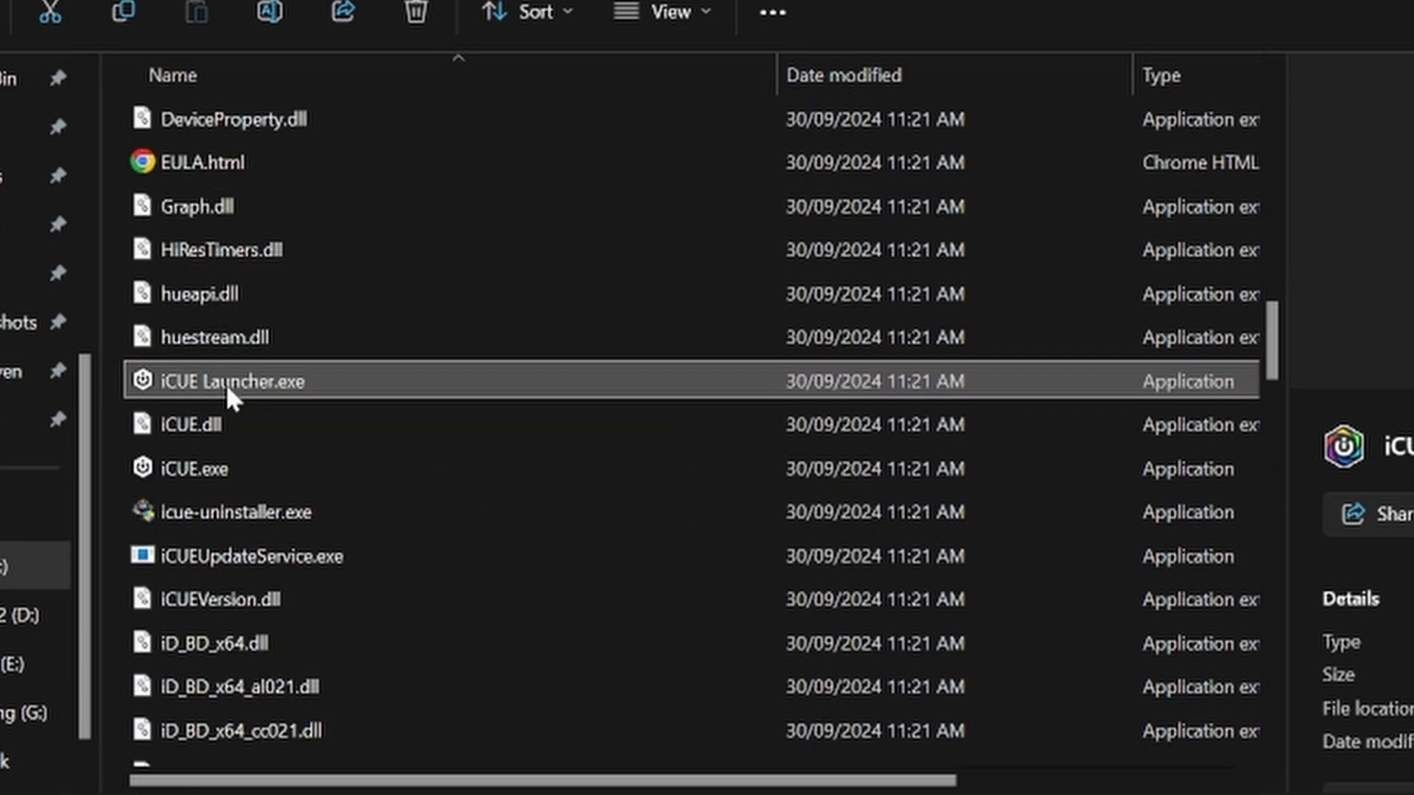
pyautogui.rightClick(225, 383)
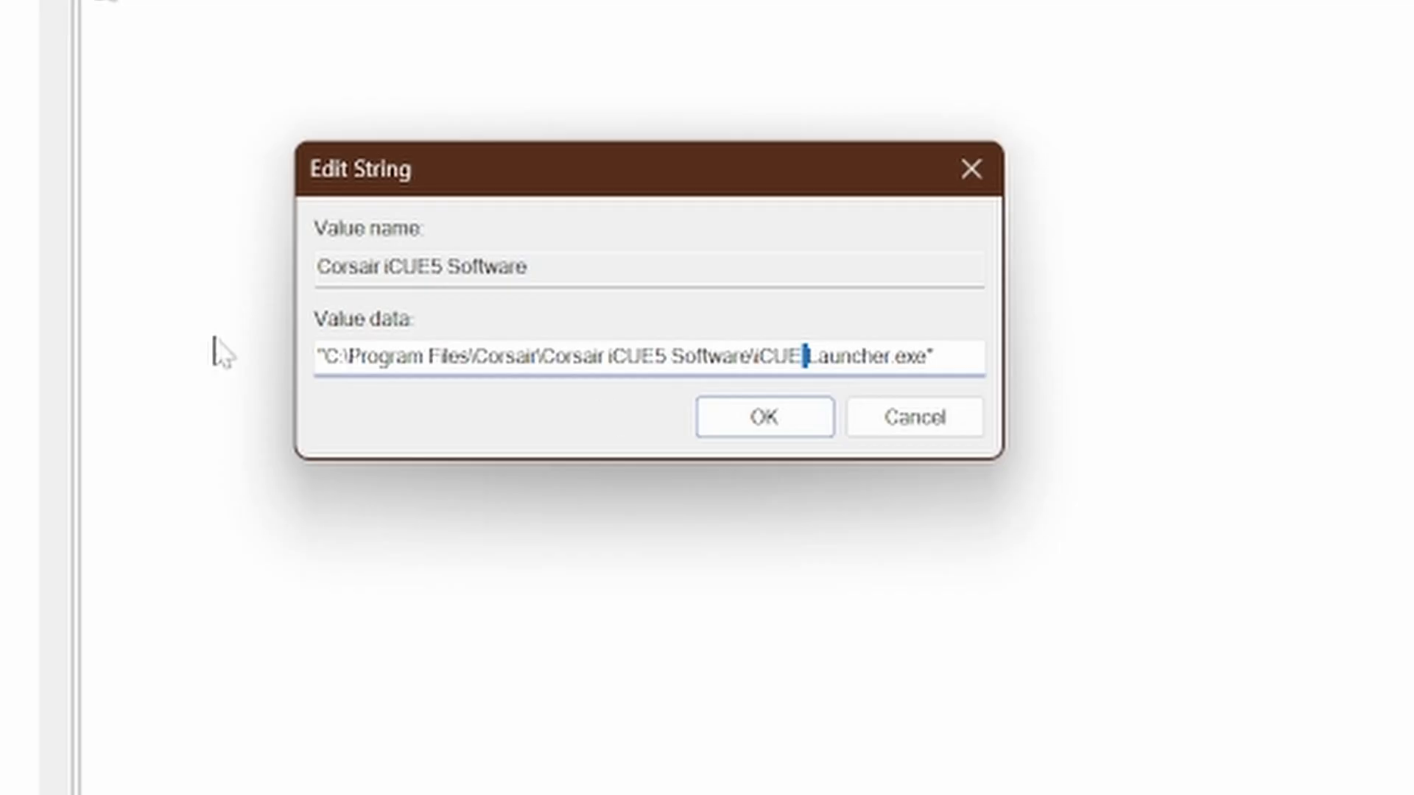
# Remove the opening quote from the pasted path and inspect the Launcher.exe file name
pyautogui.click(324, 356)
pyautogui.press('End')
pyautogui.press('Home')
pyautogui.press('BackSpace')
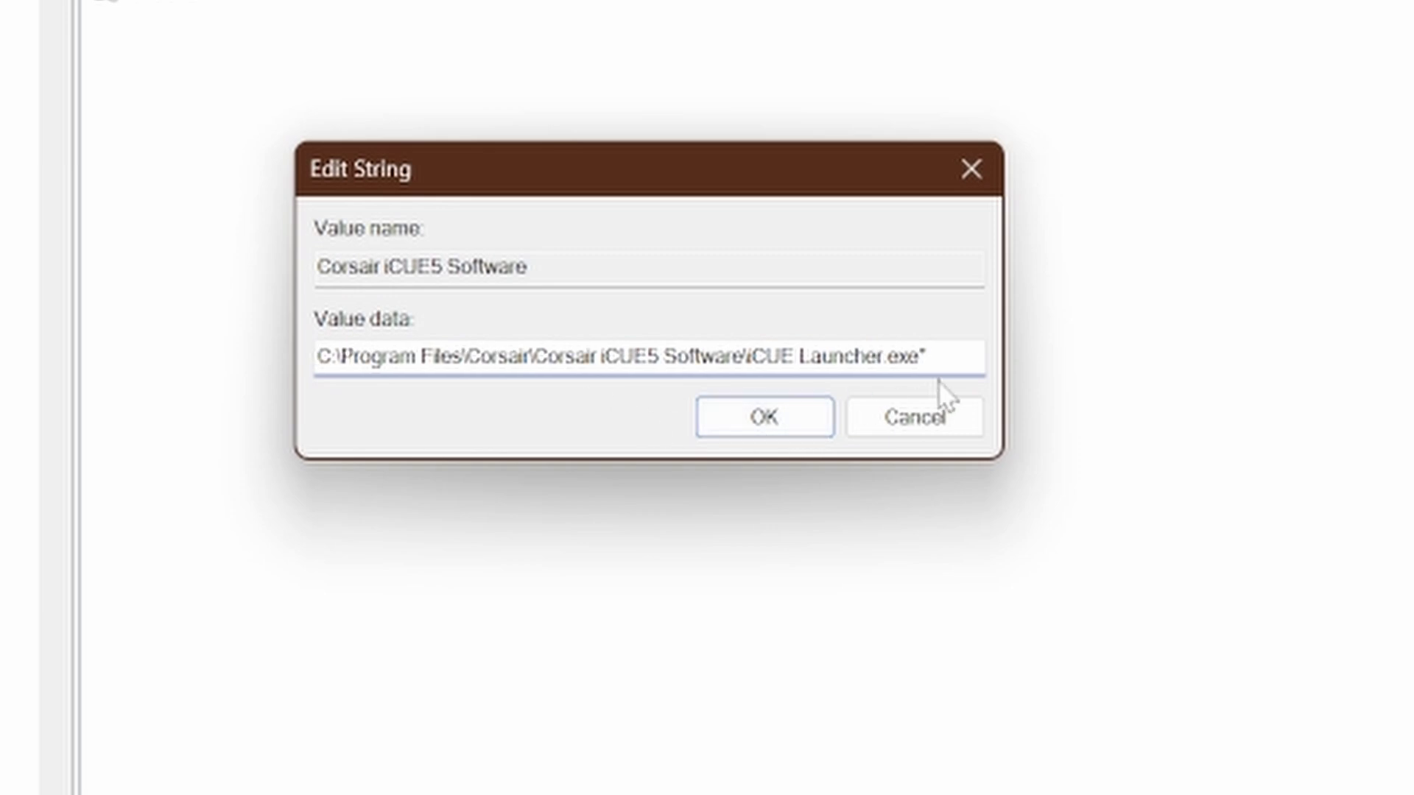
pyautogui.press('End')
pyautogui.hotkey('ctrl', 'Left')
pyautogui.press('Left')
pyautogui.hotkey('shift', 'Left')
pyautogui.hotkey('shift', 'Left')
pyautogui.hotkey('shift', 'Left')
pyautogui.hotkey('ctrl', 'Right')
pyautogui.hotkey('shift', 'Right')
pyautogui.hotkey('shift', 'Right')
pyautogui.hotkey('shift', 'Right')
pyautogui.hotkey('shift', 'Right')
pyautogui.hotkey('shift', 'Right')
pyautogui.hotkey('shift', 'Right')
pyautogui.hotkey('shift', 'Right')
pyautogui.hotkey('shift', 'Right')
pyautogui.hotkey('shift', 'Right')
pyautogui.hotkey('shift', 'Right')
pyautogui.hotkey('shift', 'Right')
pyautogui.hotkey('shift', 'Right')
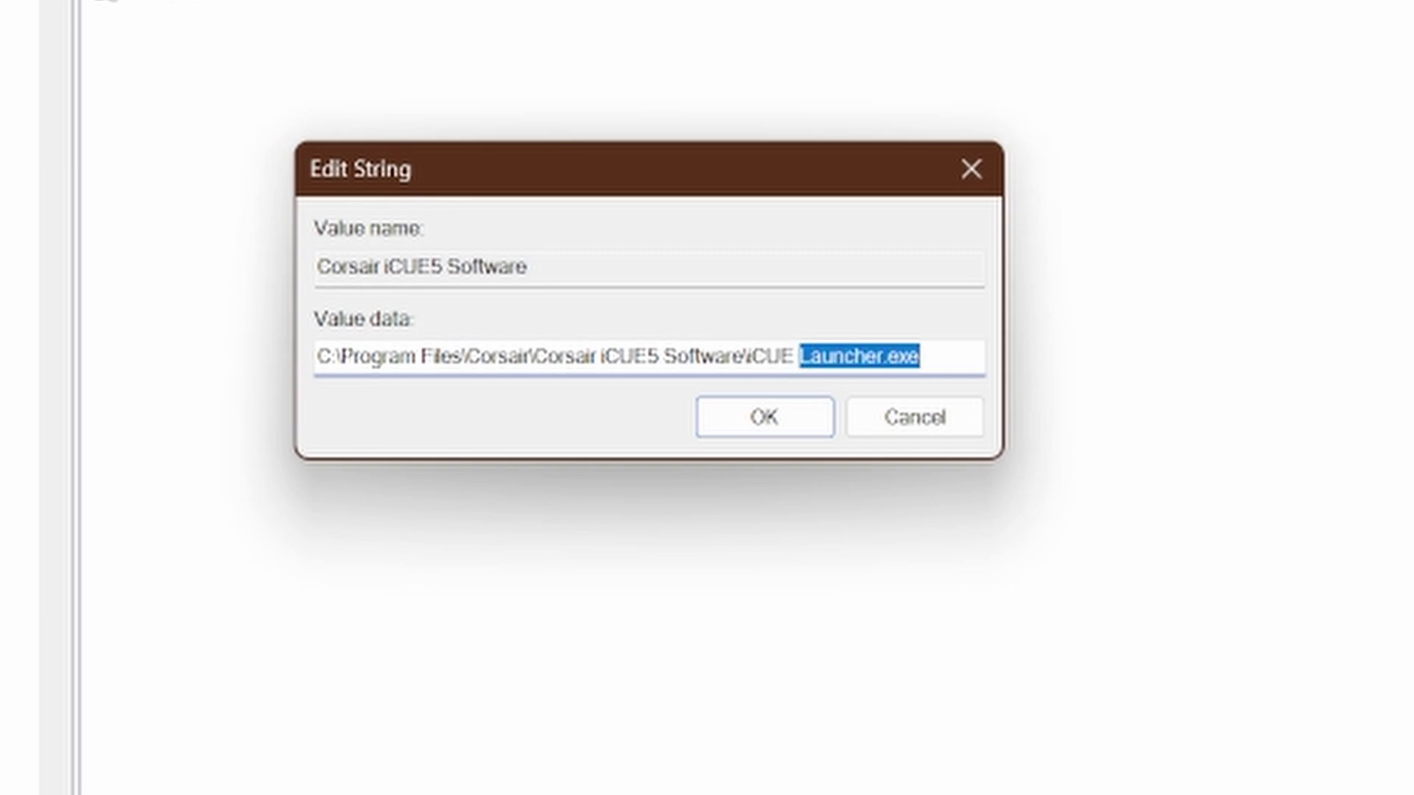
pyautogui.hotkey('shift', 'Left')
pyautogui.press('End')
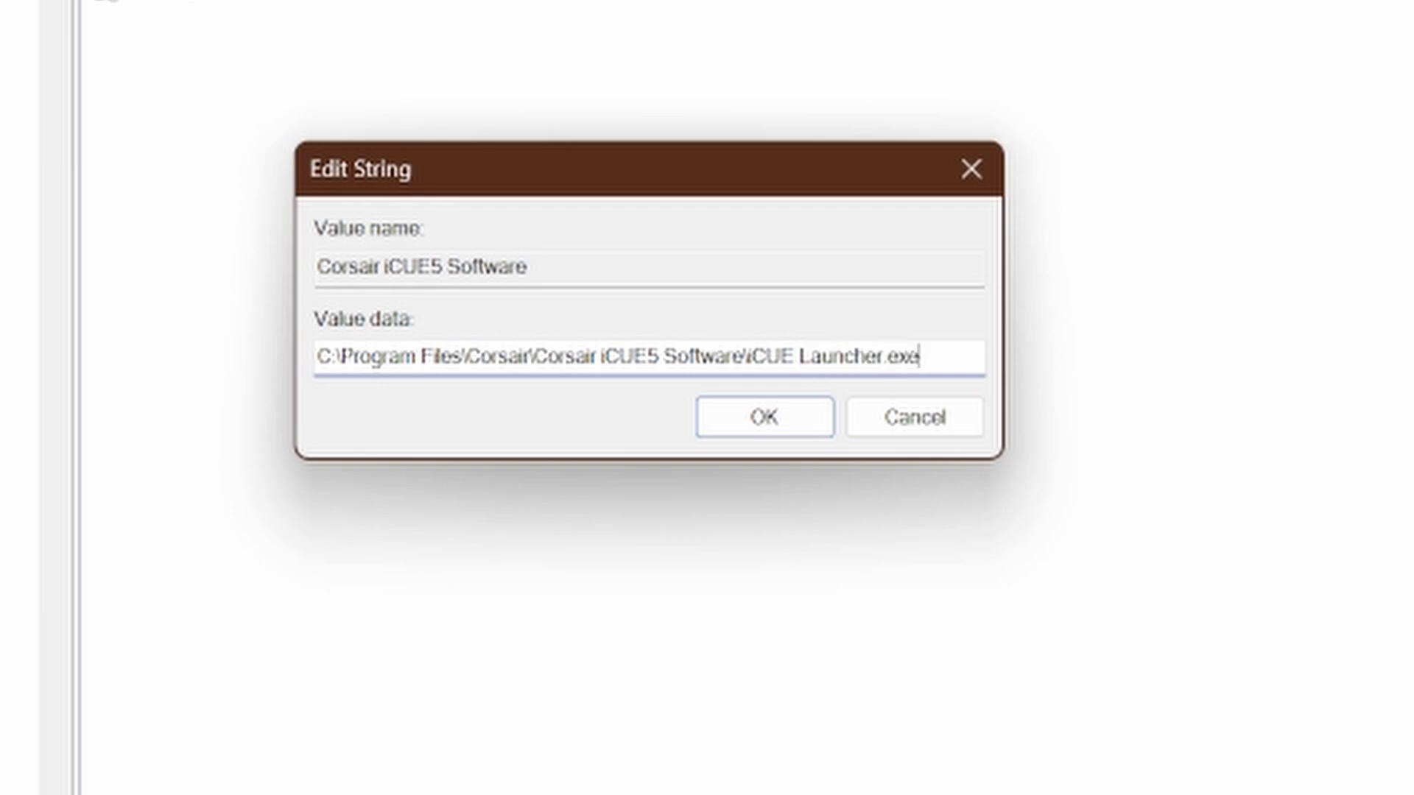
# Wrap the iCUE Launcher.exe path in double quotes, ending after the closing quote
pyautogui.moveTo(799, 356); pyautogui.dragTo(920, 357)
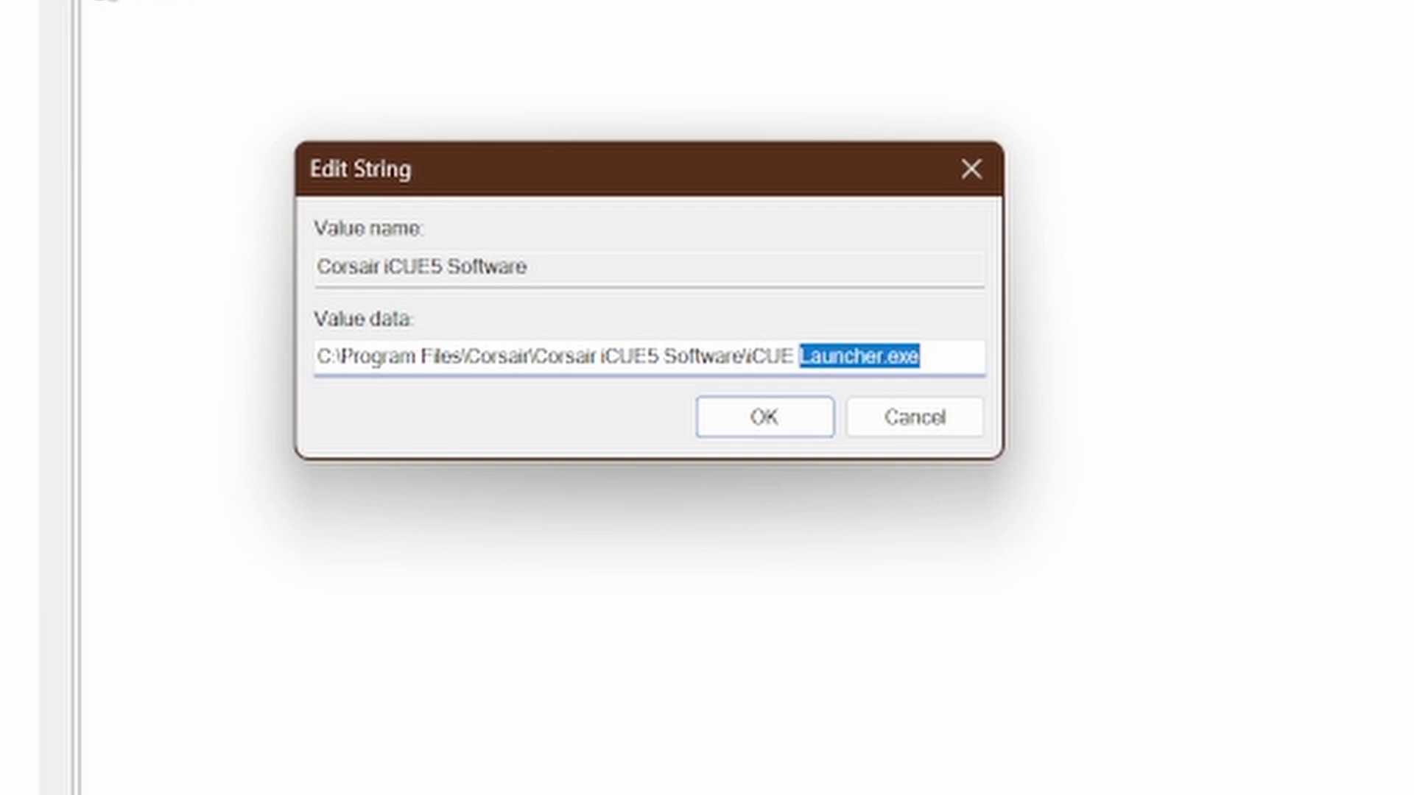
pyautogui.hotkey('shift', 'Left')
pyautogui.press('Home')
pyautogui.write('"')
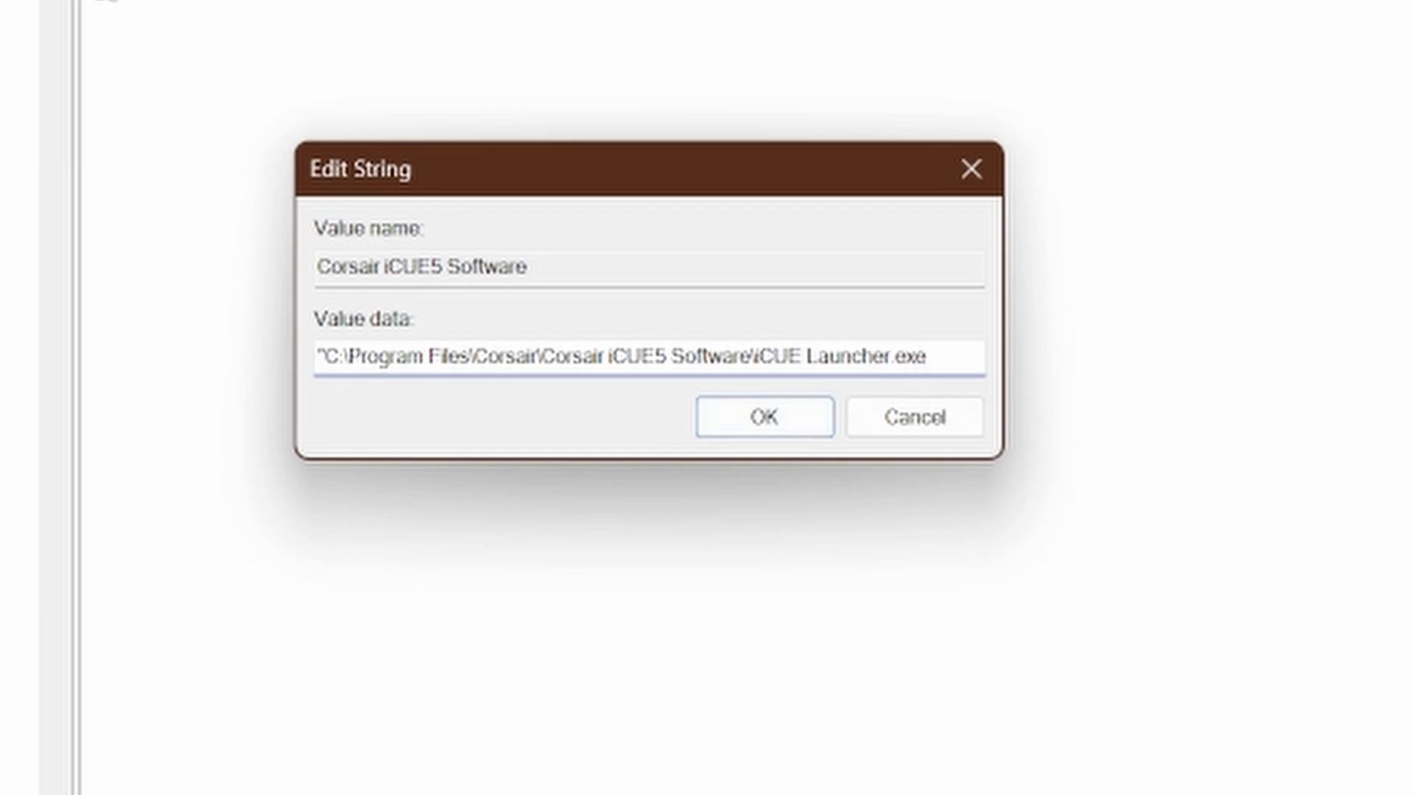
pyautogui.write('"')
pyautogui.moveTo(929, 356); pyautogui.dragTo(752, 357)
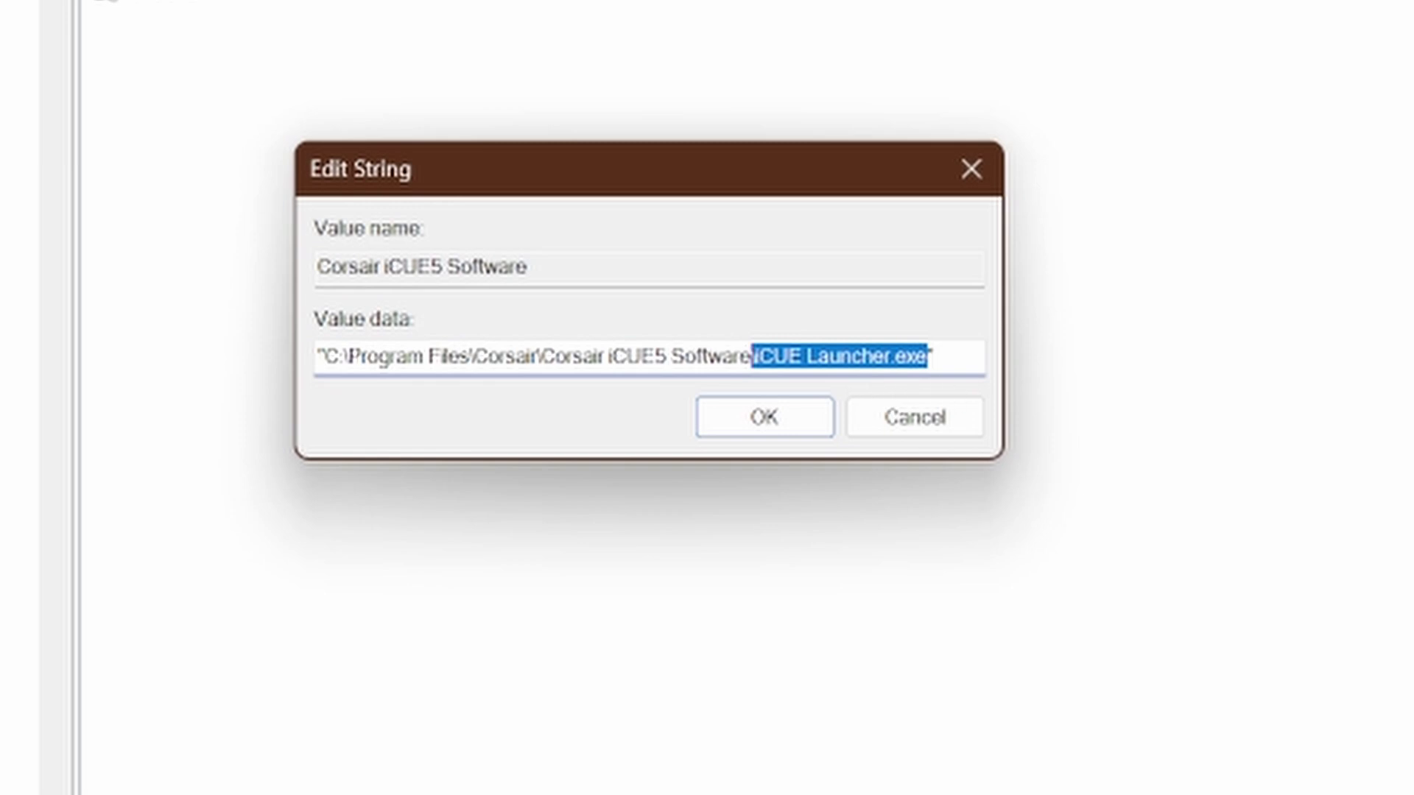
pyautogui.press('End')
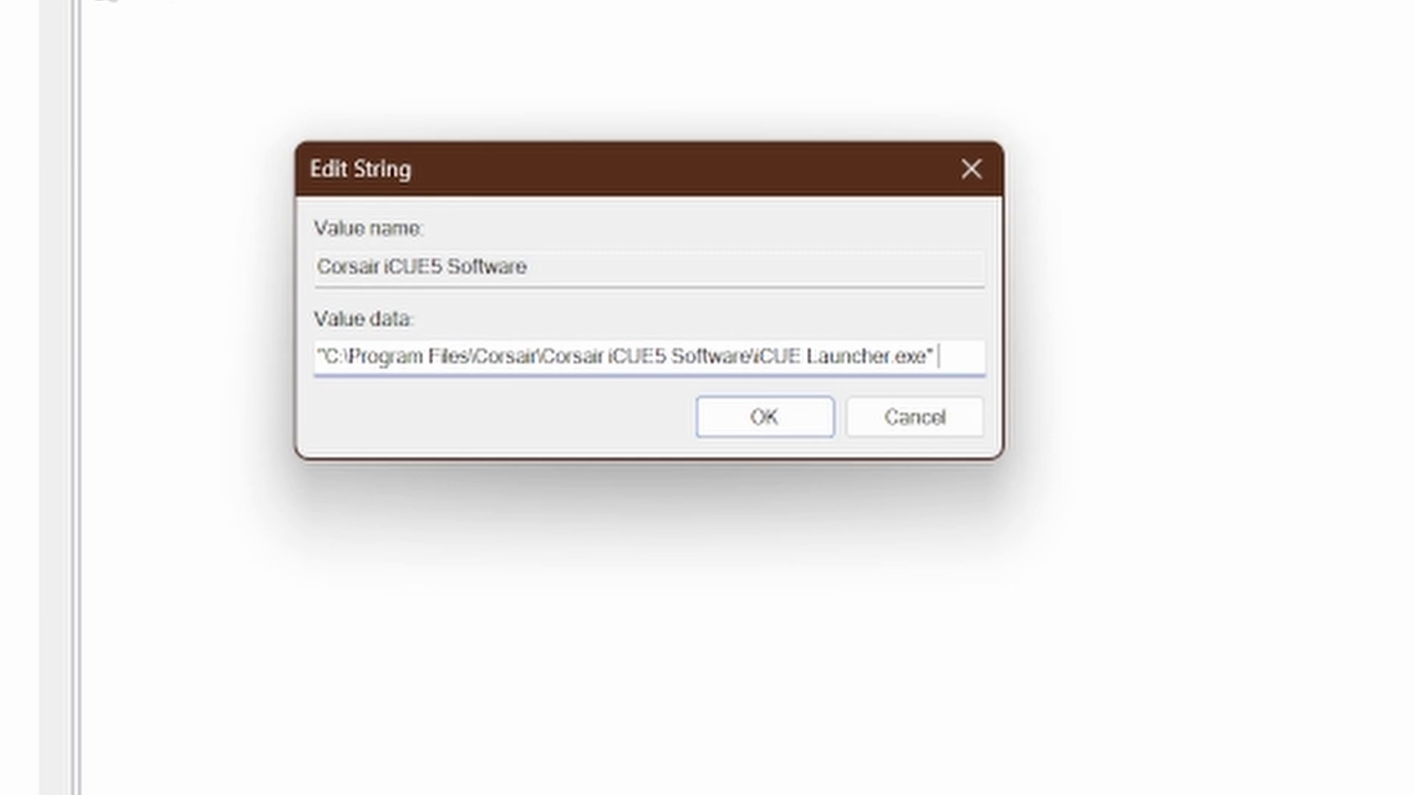
# Append --autorun after the quoted launcher path and save the value with OK
pyautogui.write('--')
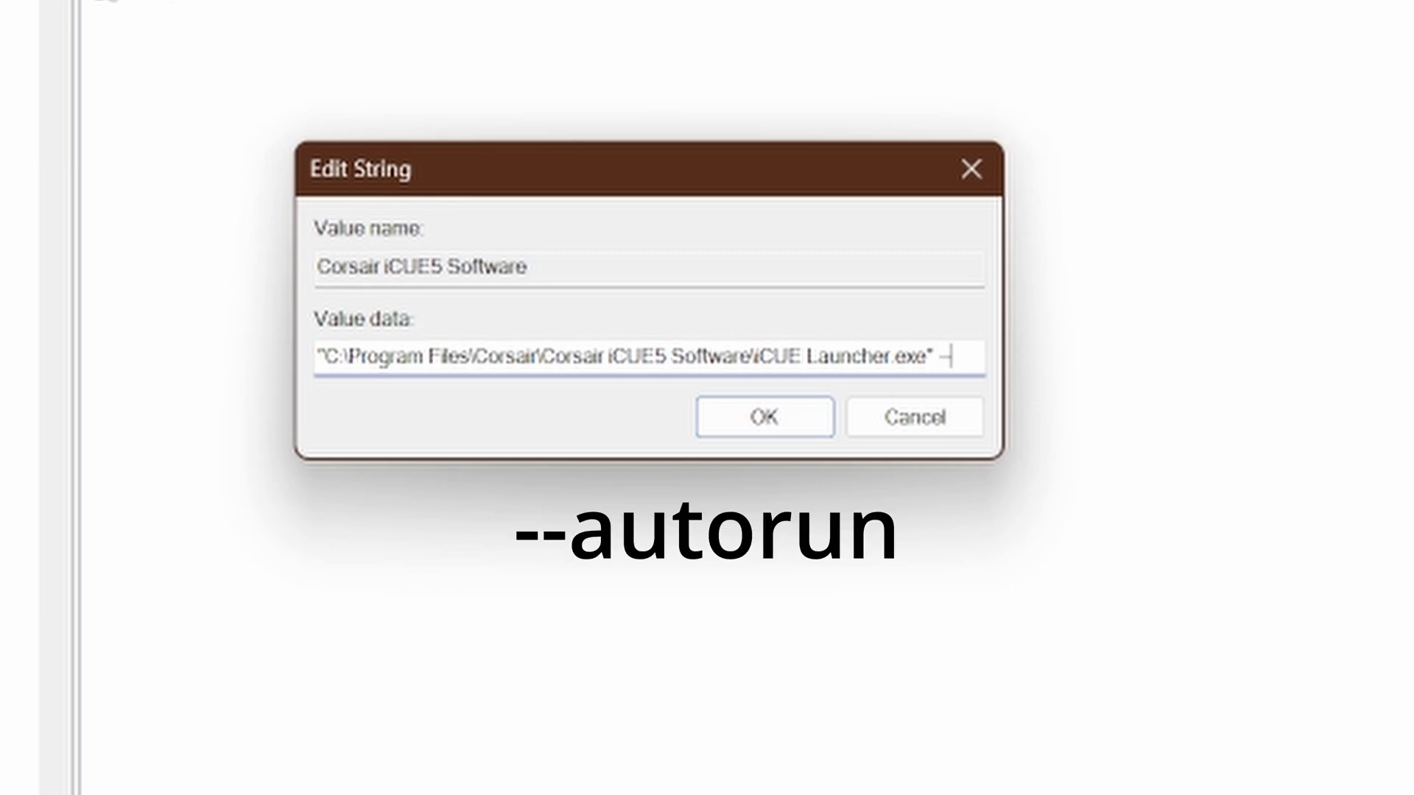
pyautogui.write('autorun')
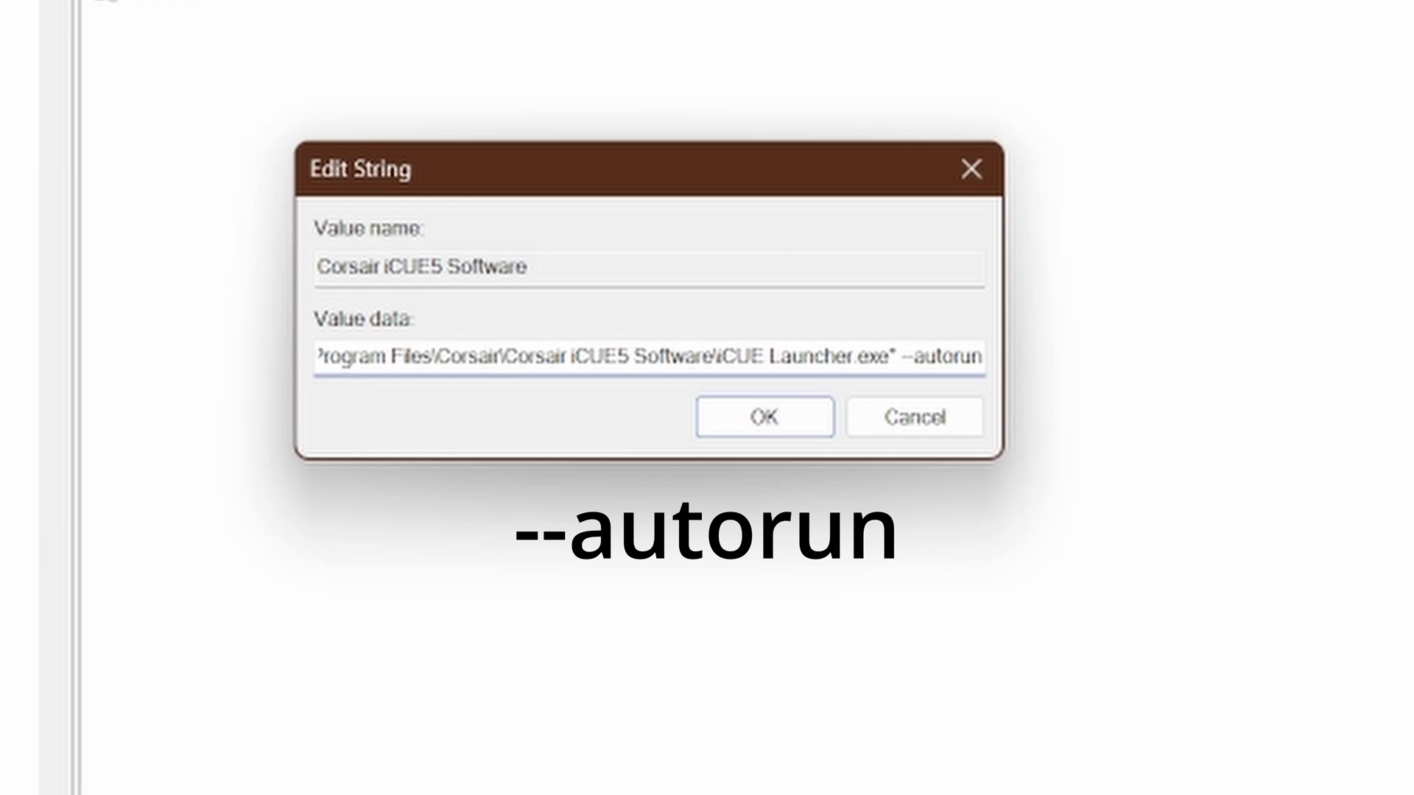
pyautogui.moveTo(901, 356); pyautogui.dragTo(982, 356)
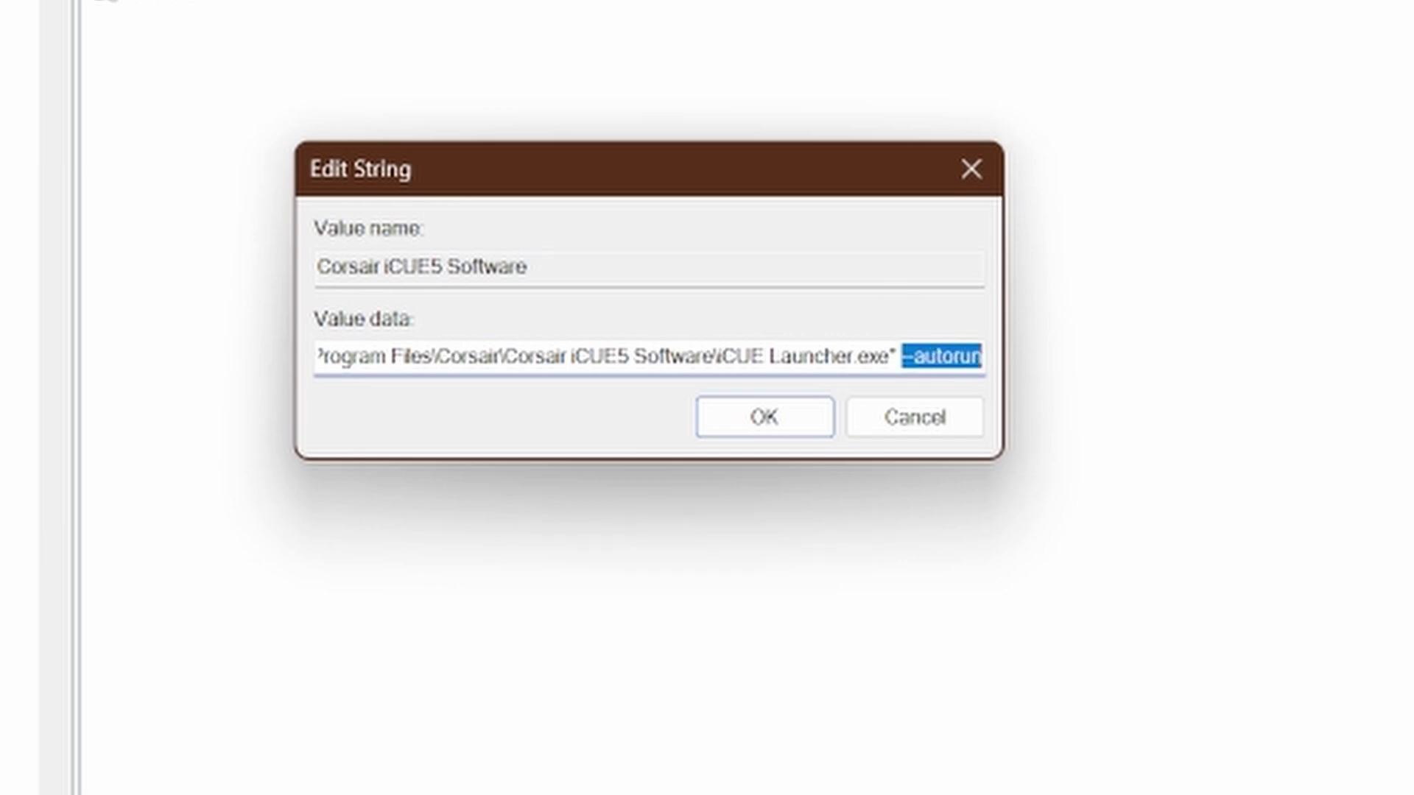
pyautogui.press('Left')
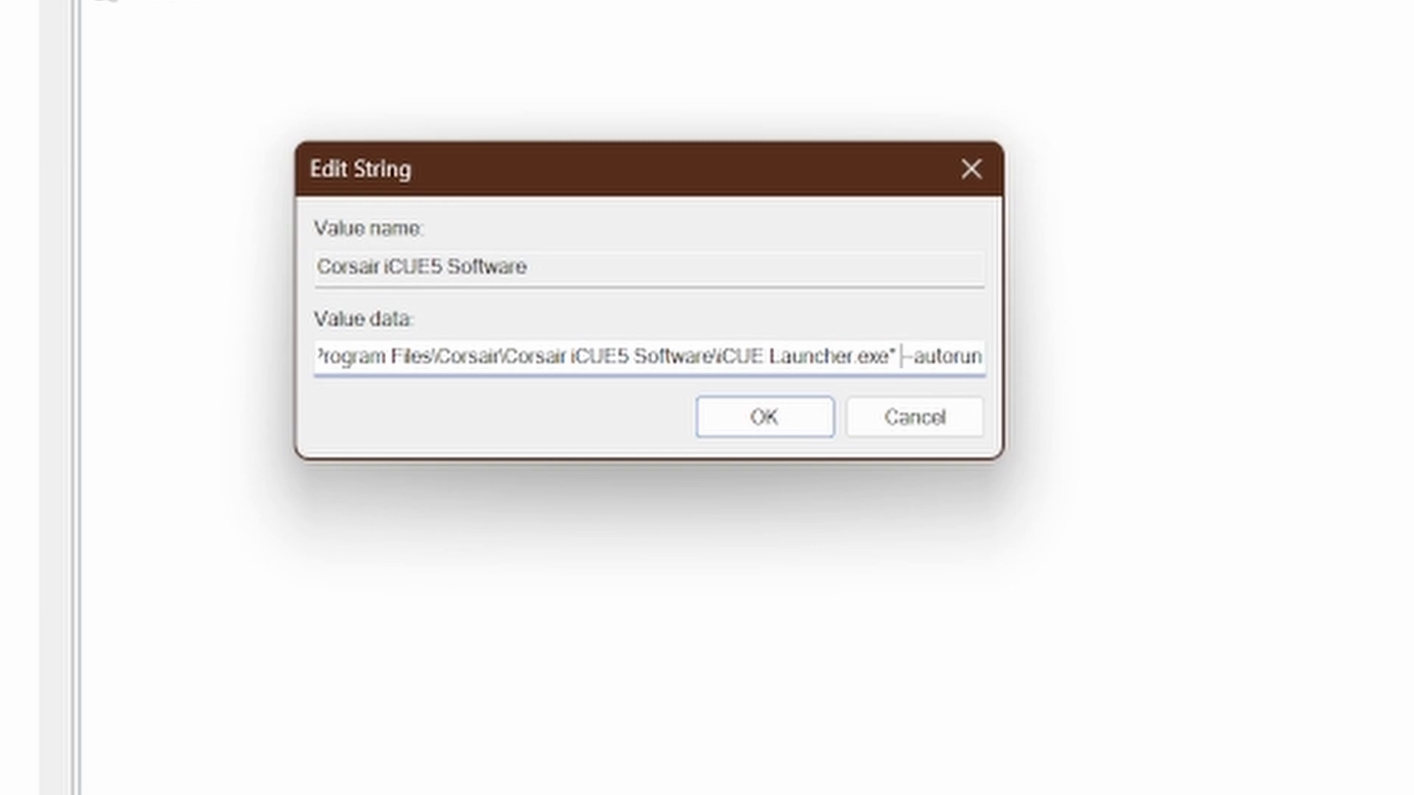
pyautogui.click(925, 357)
pyautogui.click(785, 423)
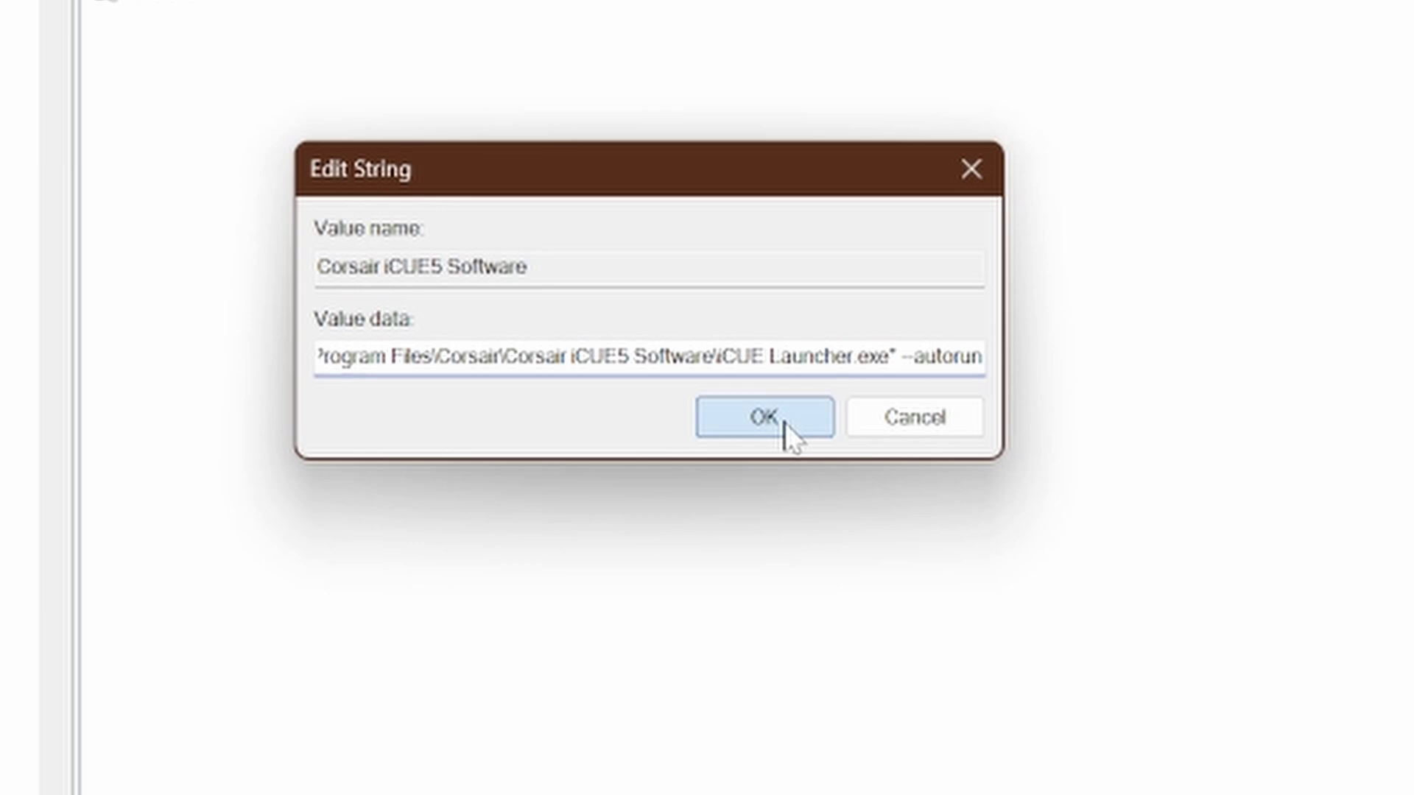